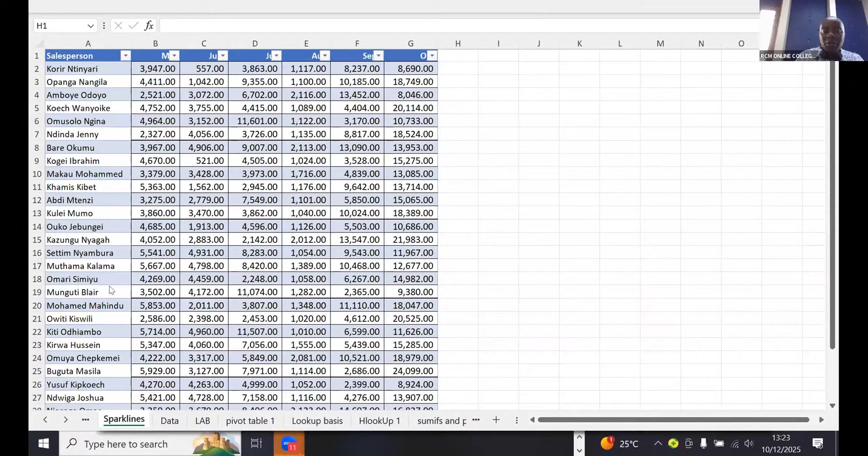
pyautogui.click(46, 420)
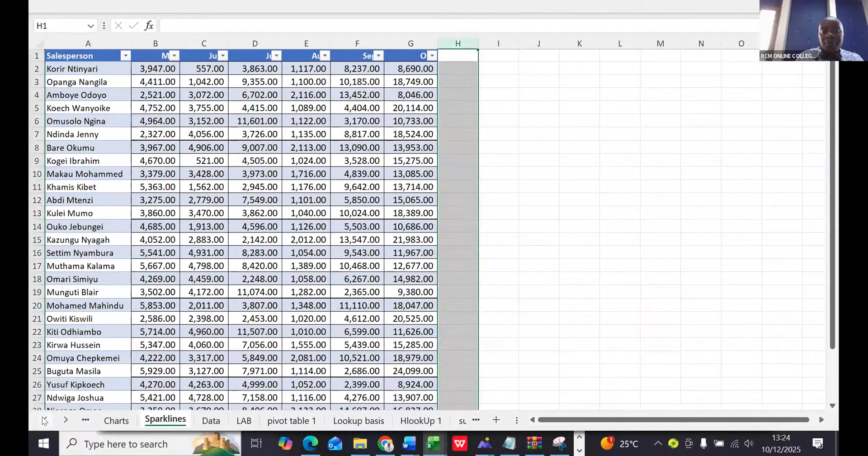
pyautogui.click(43, 420)
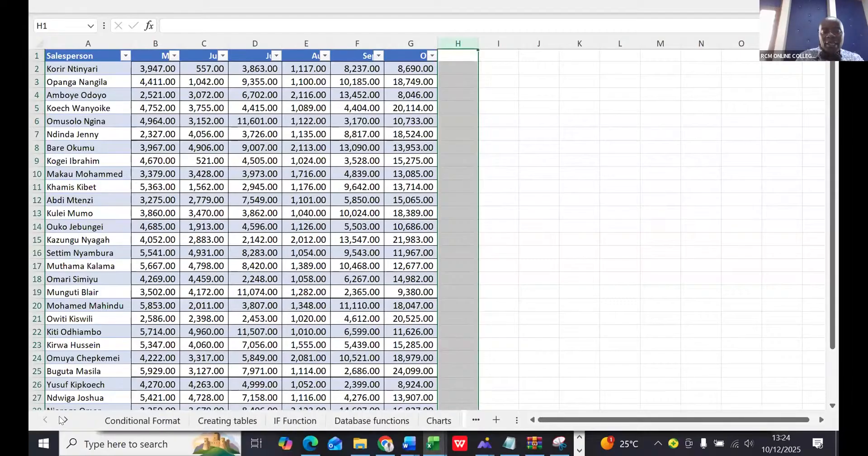
pyautogui.click(62, 420)
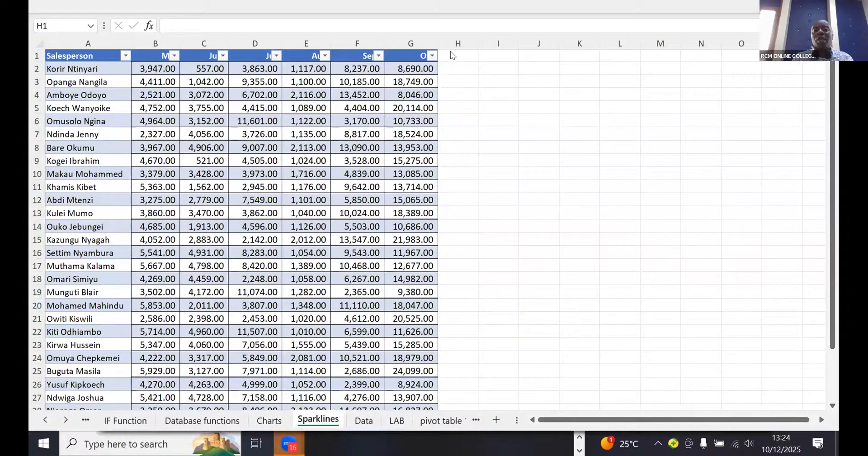
# Enter the header Sparklines in cell H1, beside the October sales column.
pyautogui.click(447, 50)
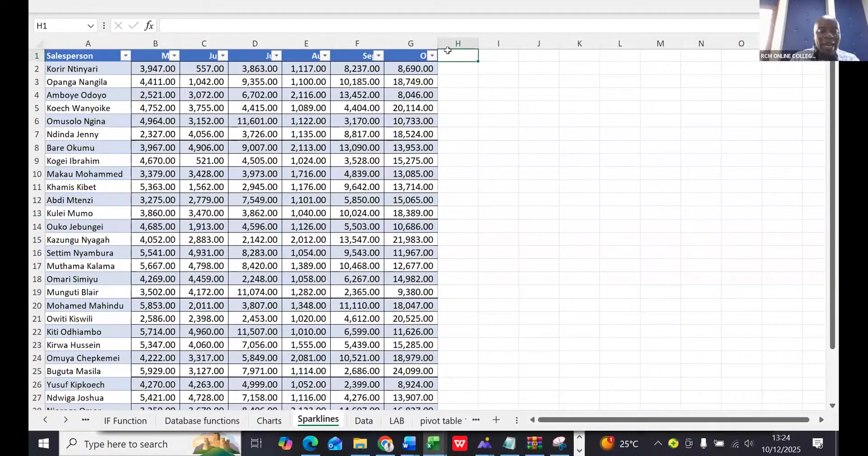
pyautogui.write('S')
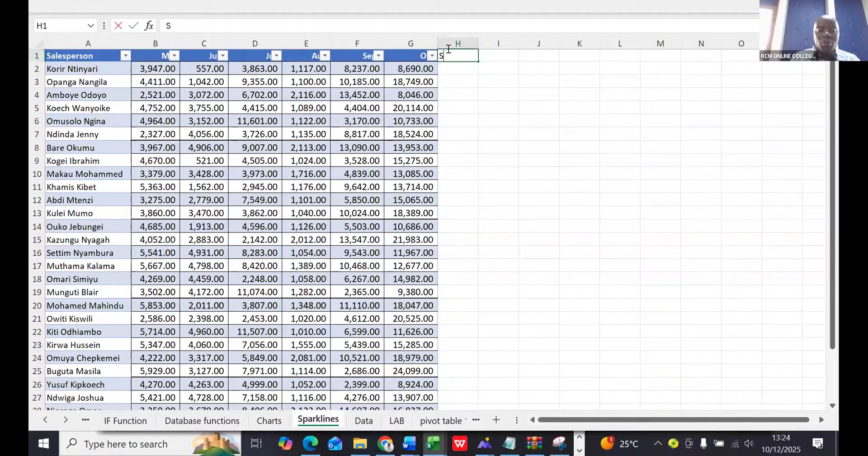
pyautogui.write('parklines')
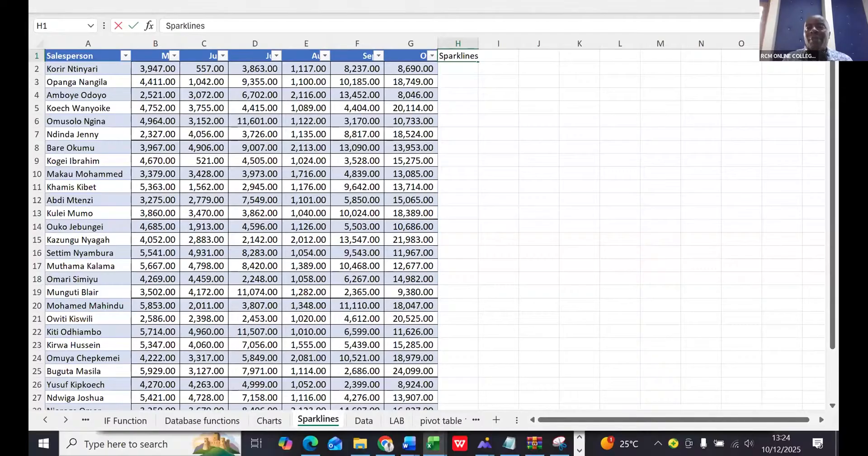
pyautogui.hotkey('ctrl', 'shift', 'u')
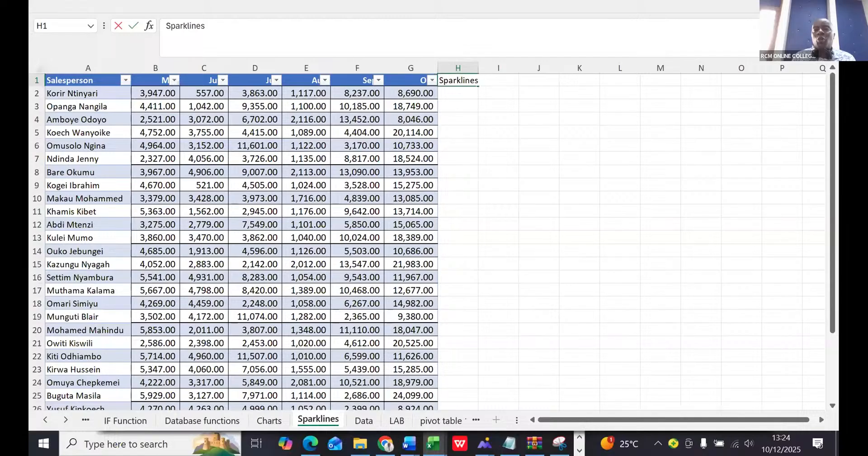
pyautogui.hotkey('ctrl', 'shift', 'u')
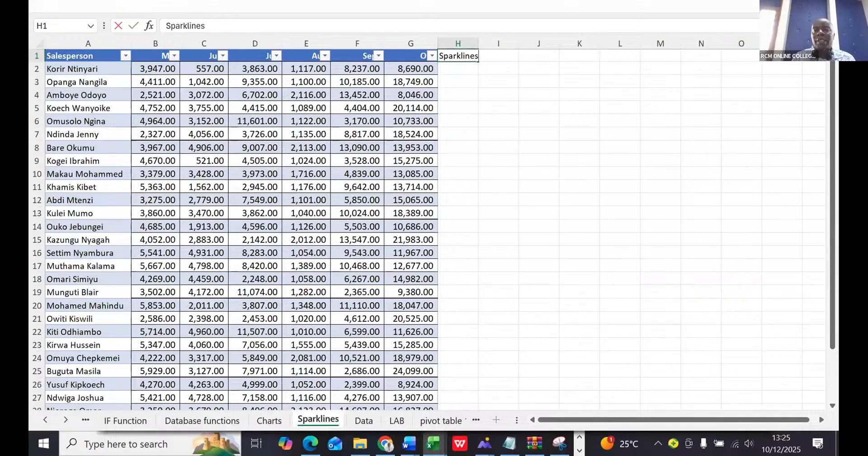
pyautogui.click(434, 6)
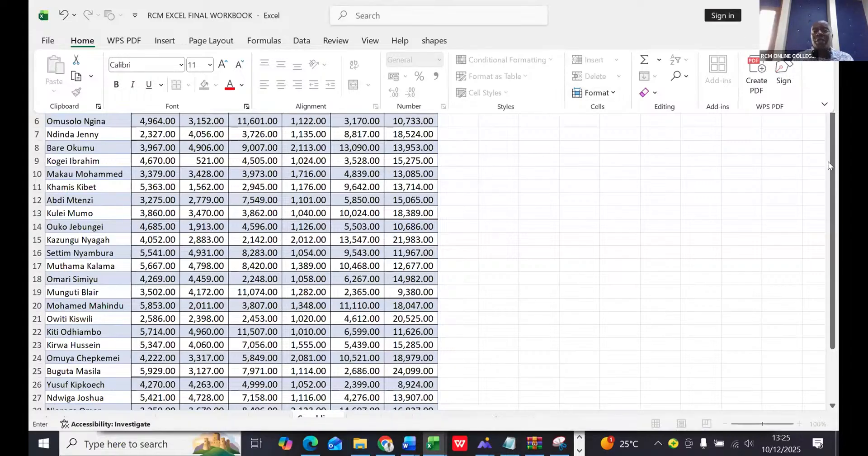
pyautogui.moveTo(828, 162); pyautogui.dragTo(830, 78)
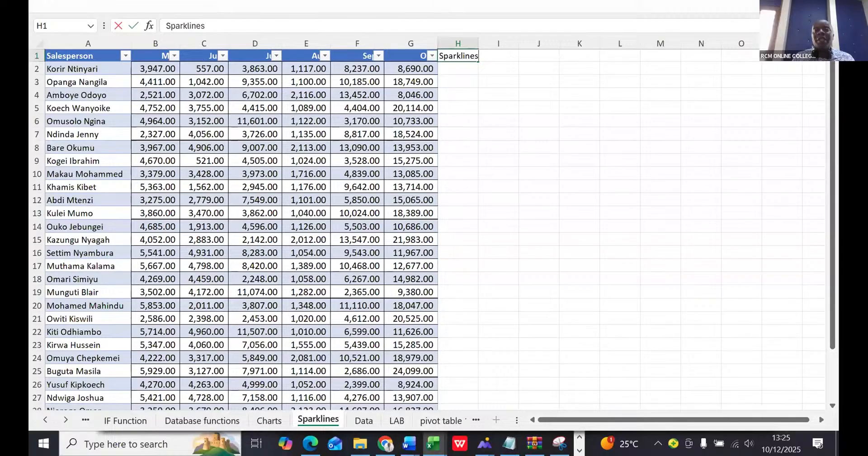
pyautogui.click(786, 6)
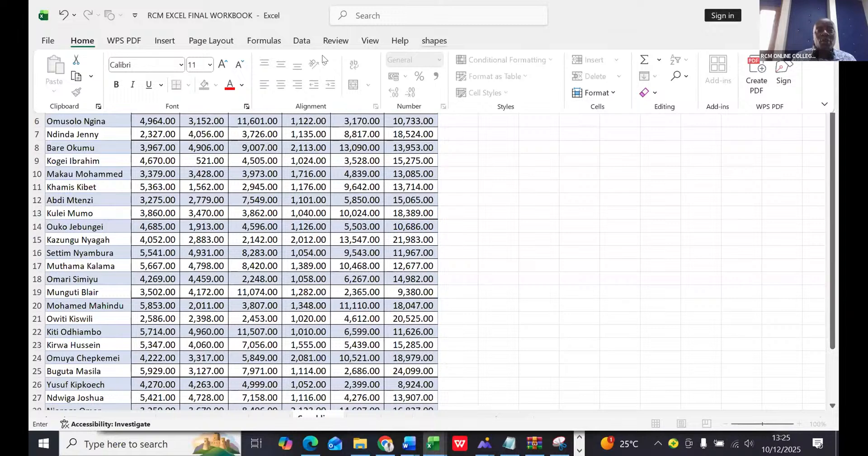
pyautogui.click(165, 41)
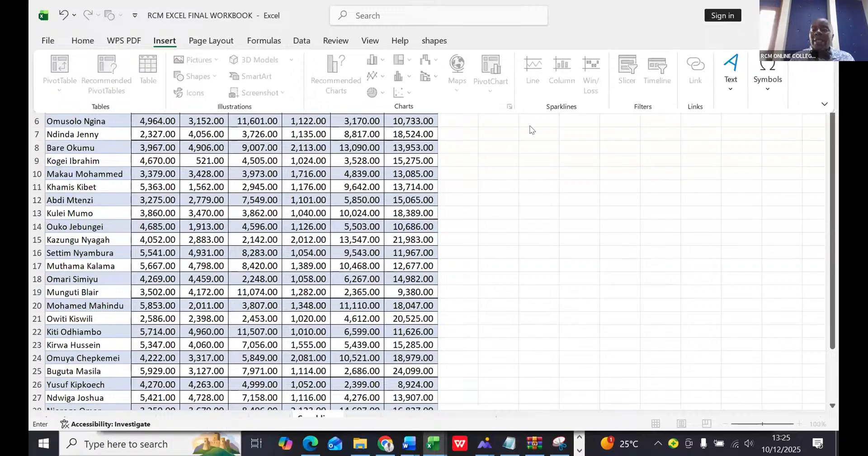
pyautogui.click(828, 132)
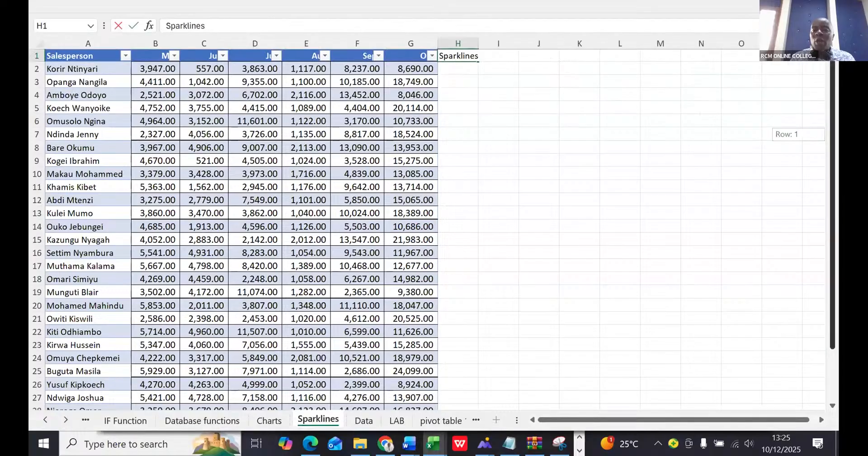
# Insert a line sparkline in H2 from the data range B2:G2 and fill it down the Sparklines column.
pyautogui.click(453, 71)
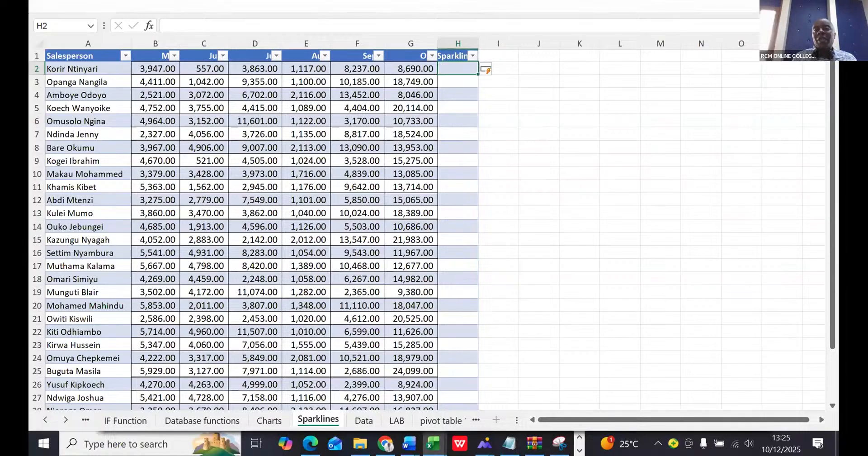
pyautogui.click(529, 6)
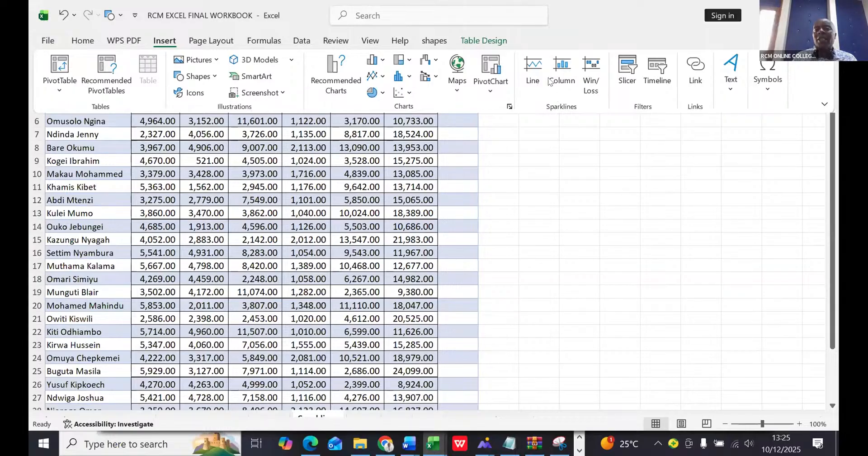
pyautogui.click(532, 67)
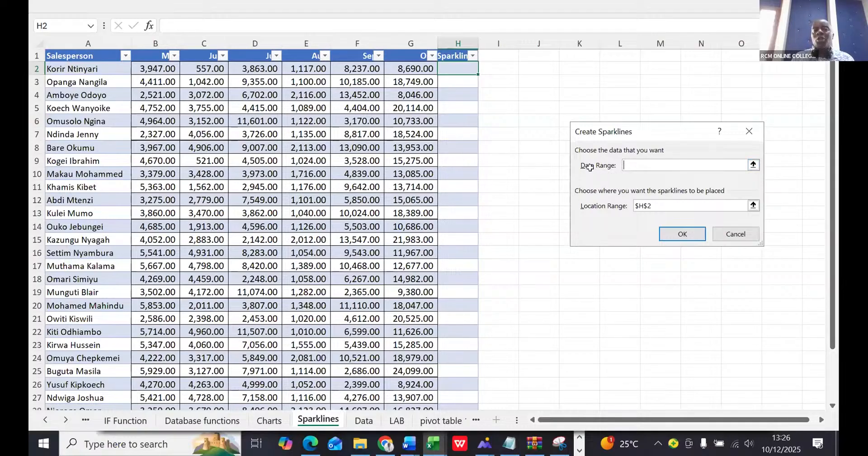
pyautogui.click(149, 67)
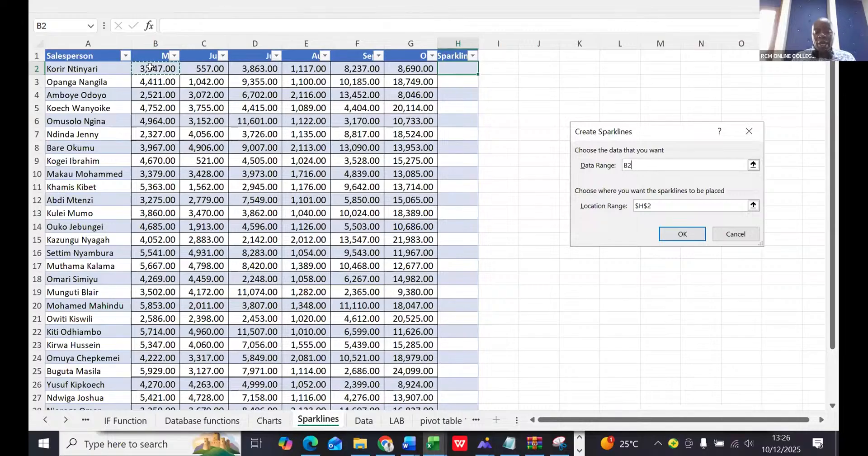
pyautogui.moveTo(149, 67); pyautogui.dragTo(404, 71)
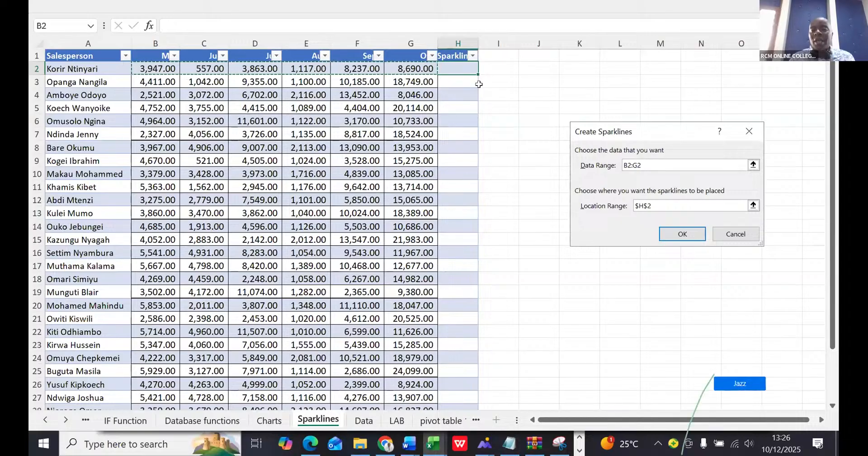
pyautogui.click(684, 236)
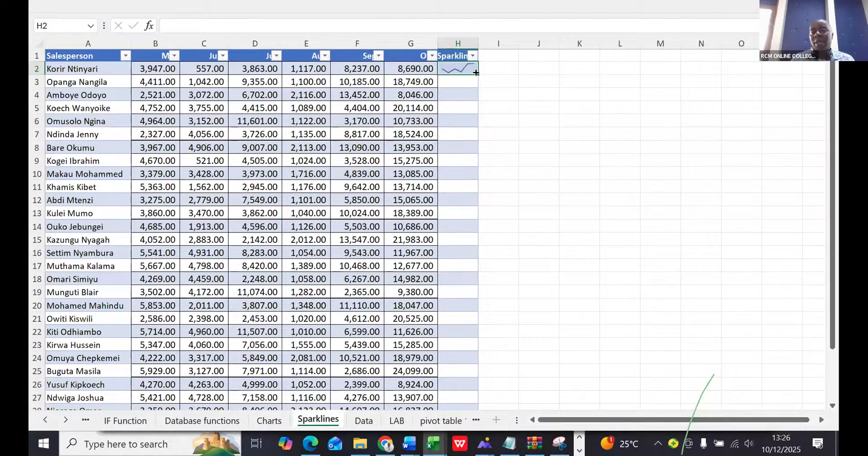
pyautogui.moveTo(478, 72); pyautogui.dragTo(470, 385)
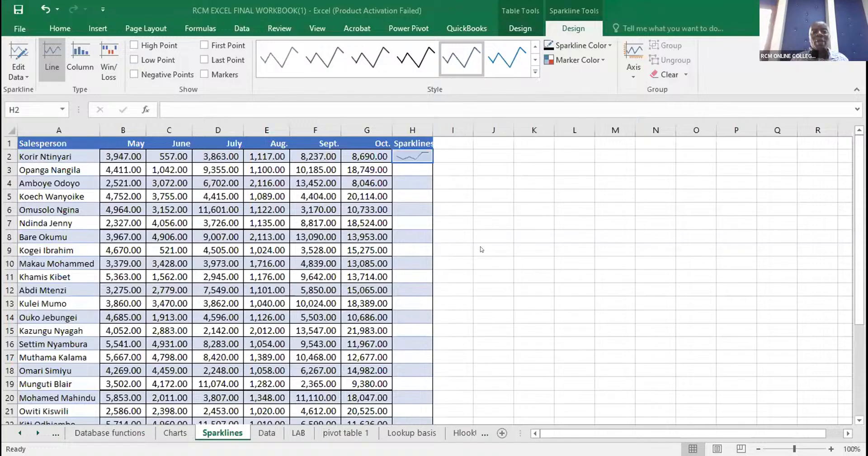
pyautogui.doubleClick(409, 149)
pyautogui.click(445, 193)
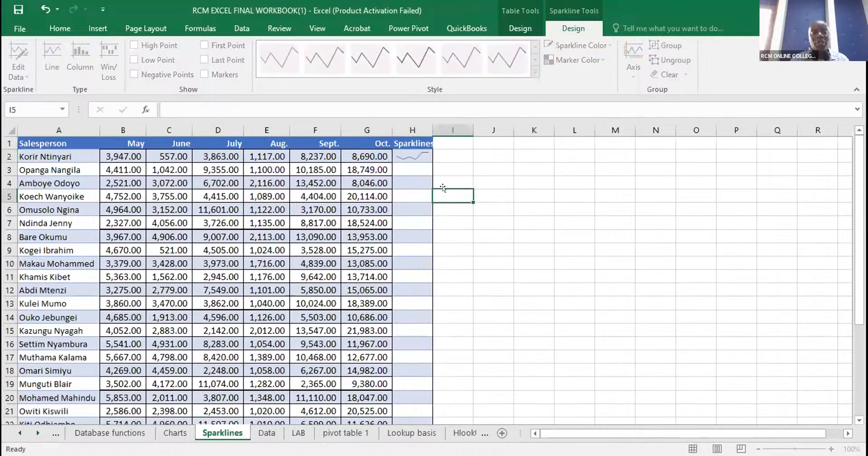
pyautogui.click(409, 156)
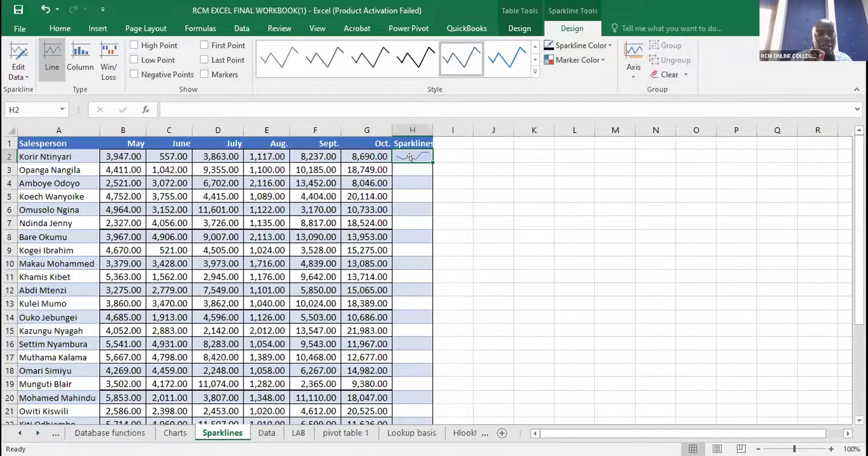
pyautogui.click(442, 150)
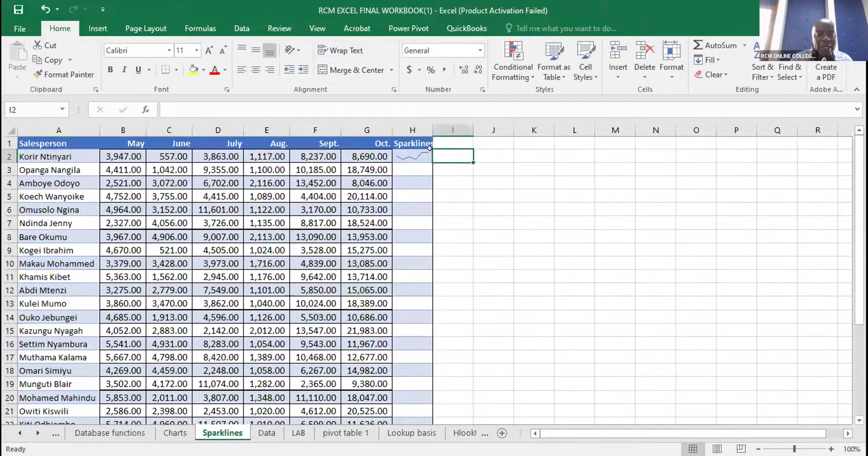
pyautogui.press('Left')
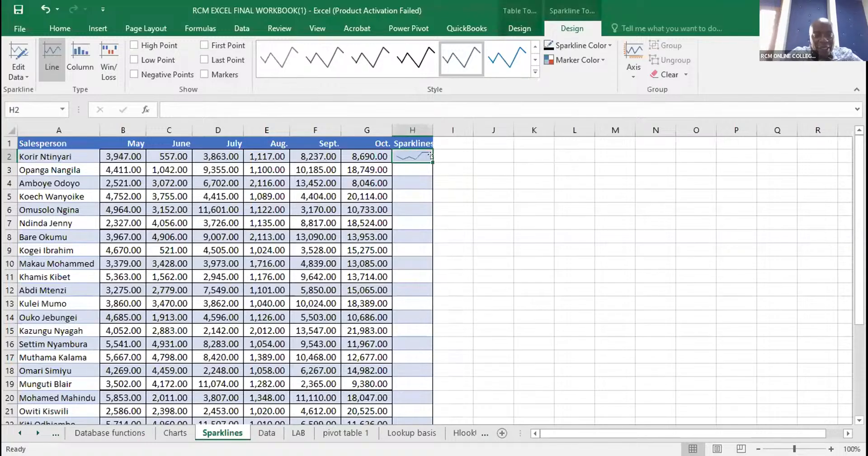
pyautogui.click(452, 168)
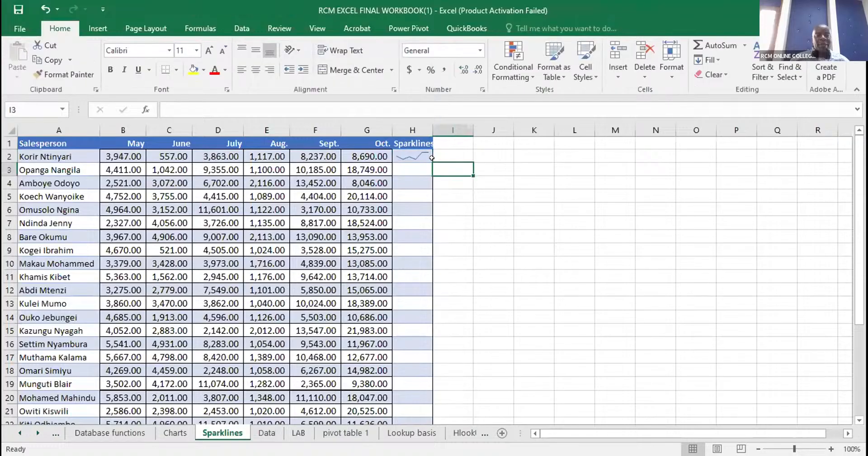
# Insert a line sparkline in cell H3 using the data range B3:G3.
pyautogui.click(96, 24)
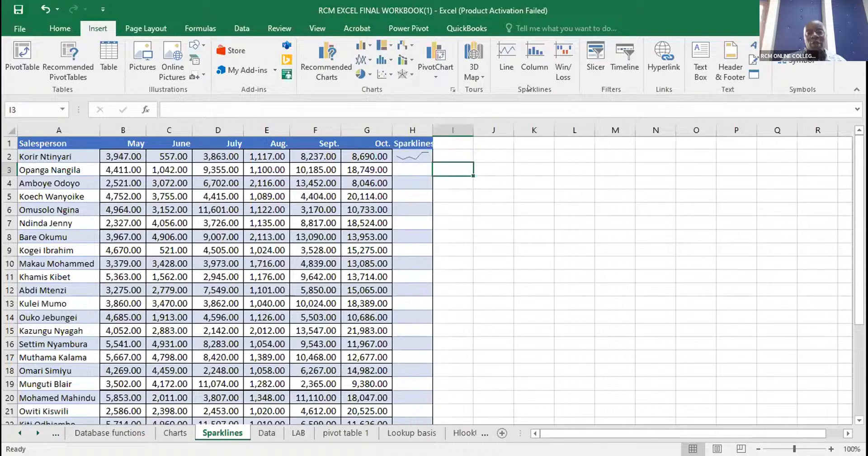
pyautogui.click(400, 164)
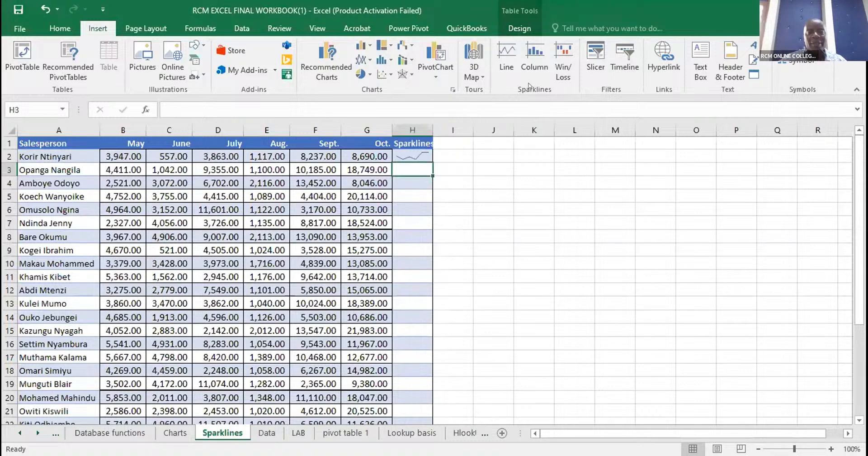
pyautogui.click(501, 66)
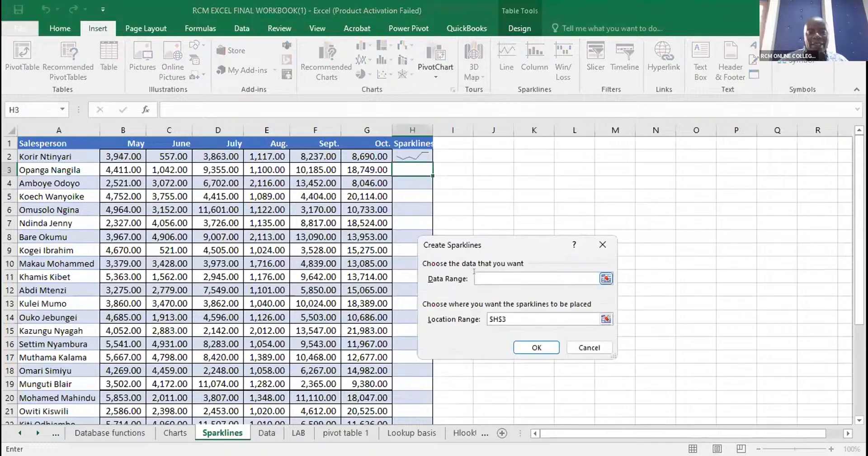
pyautogui.click(120, 166)
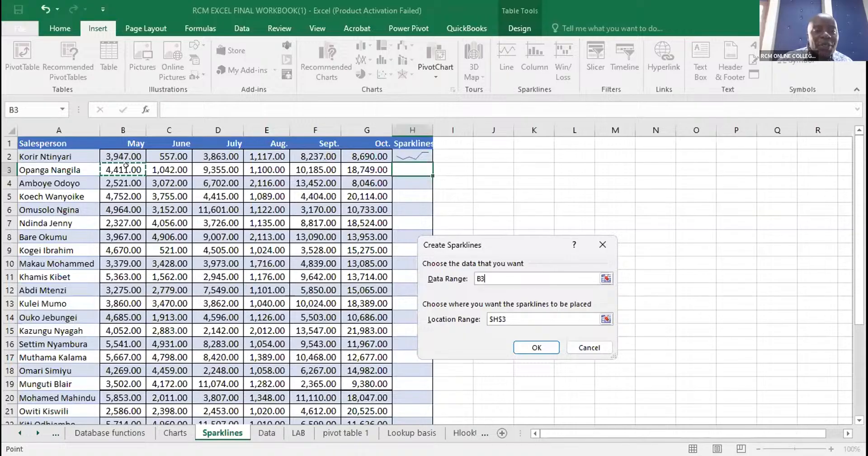
pyautogui.keyDown('shift'); pyautogui.click(357, 163); pyautogui.keyUp('shift')
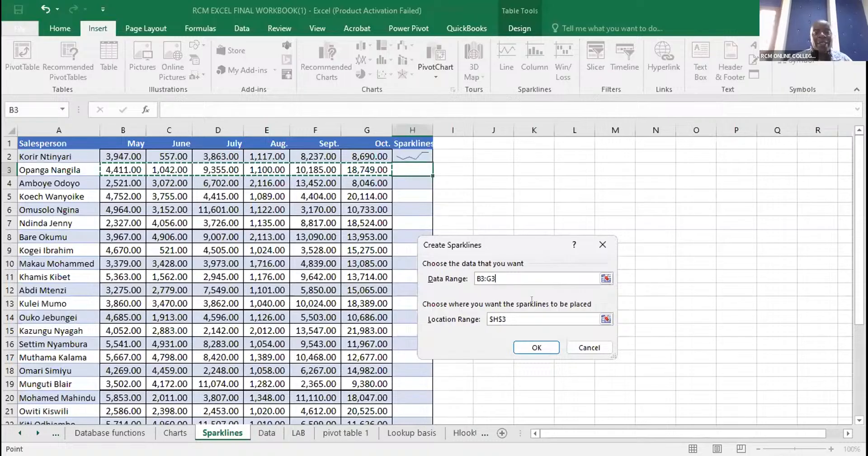
pyautogui.click(531, 347)
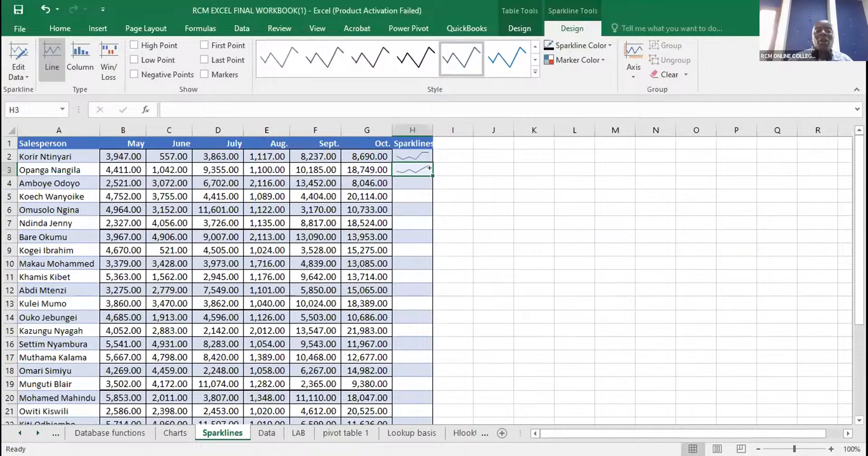
# Fill the sparkline from H3 down column H through the remaining salesperson rows of the table.
pyautogui.moveTo(430, 168); pyautogui.dragTo(339, 412)
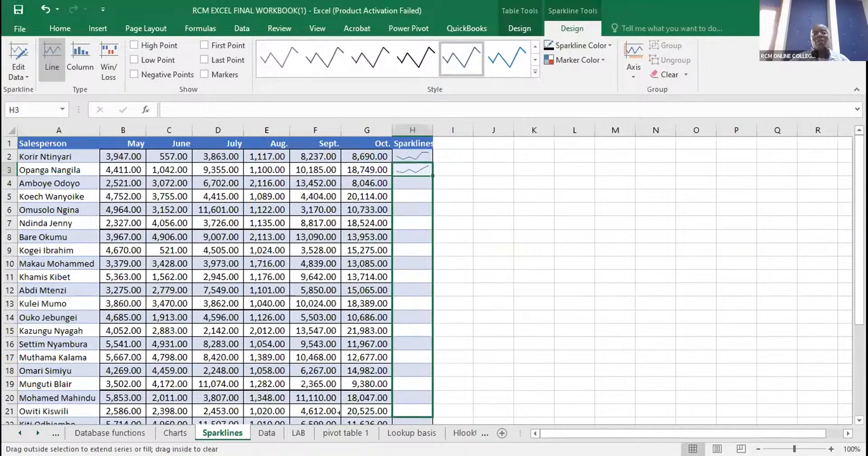
pyautogui.moveTo(641, 257); pyautogui.dragTo(86, 412)
pyautogui.moveTo(107, 339); pyautogui.dragTo(230, 144)
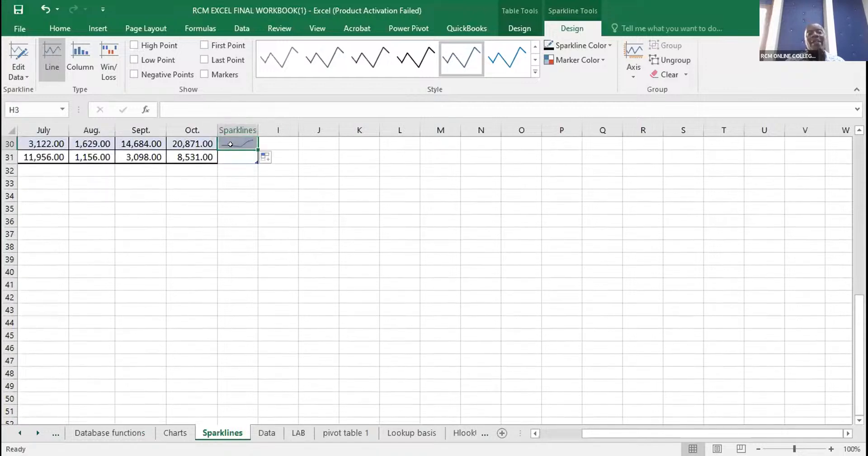
pyautogui.moveTo(251, 147); pyautogui.dragTo(250, 154)
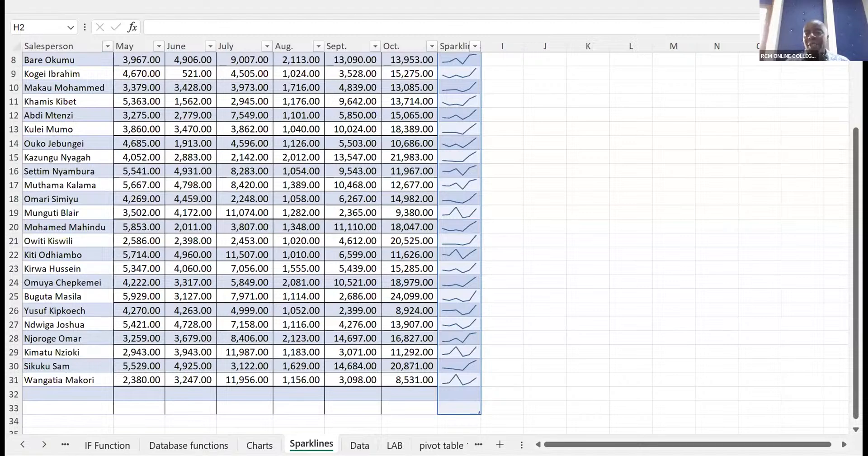
pyautogui.hotkey('ctrl', 'space')
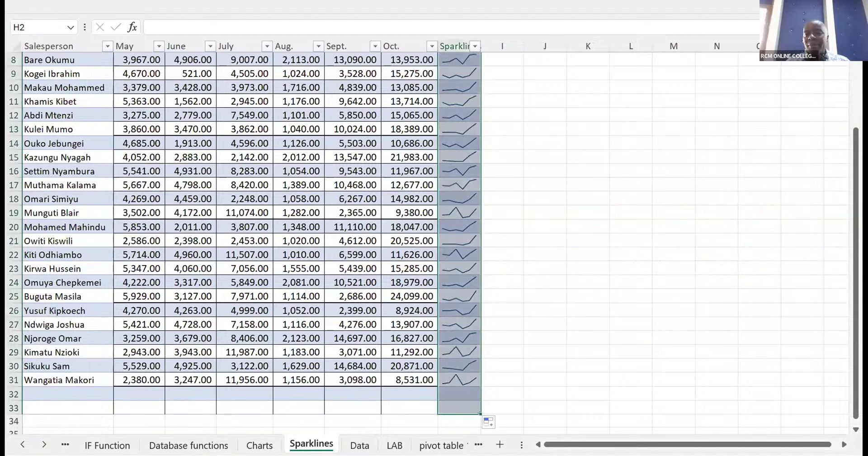
# Clear the whole Sparklines column H, including its header and all the line sparklines.
pyautogui.moveTo(855, 143); pyautogui.dragTo(855, 143)
pyautogui.scroll(1, 715, 63)
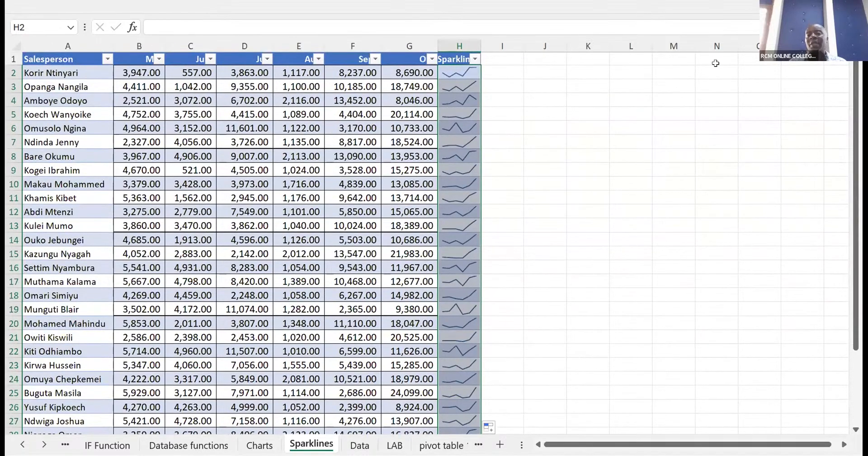
pyautogui.click(456, 38)
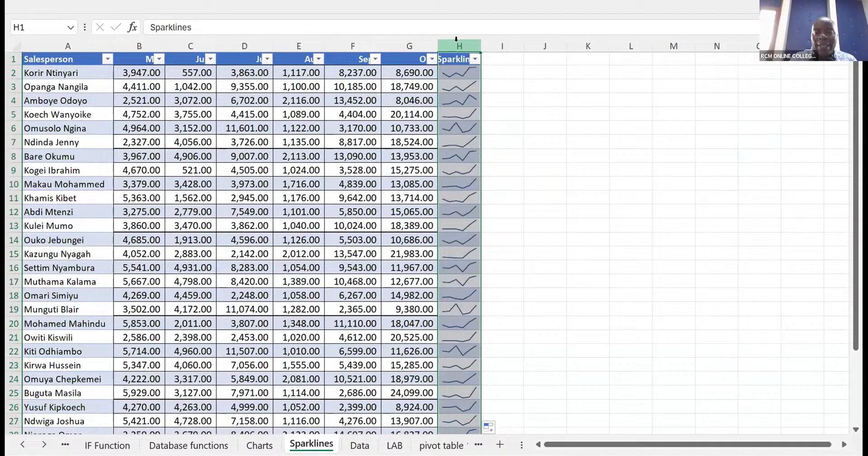
pyautogui.press('Delete')
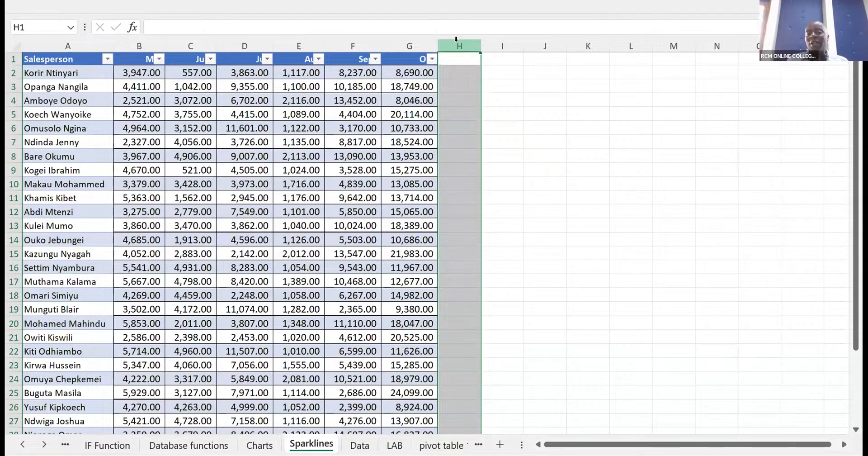
# Enter the note "ctrl-" in cell J10, outside the sales table.
pyautogui.click(539, 179)
pyautogui.write('c')
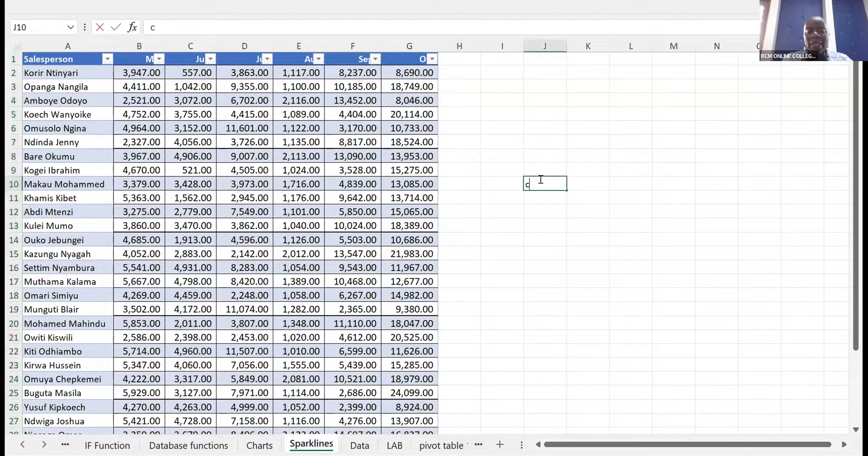
pyautogui.write('trl-')
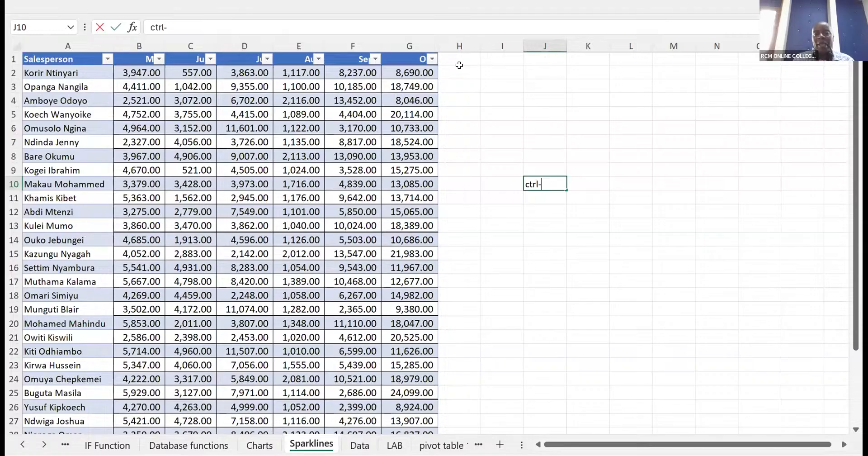
# Enter the header sparklines in cell H1, directly beside the October column.
pyautogui.click(446, 60)
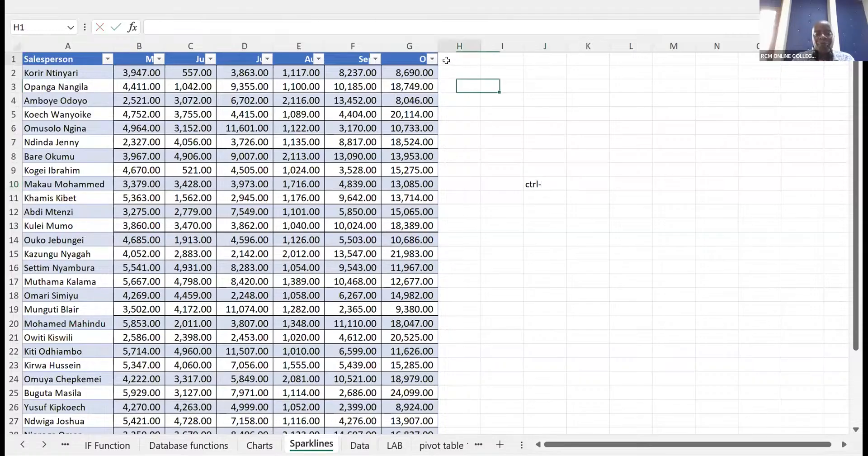
pyautogui.write('spark')
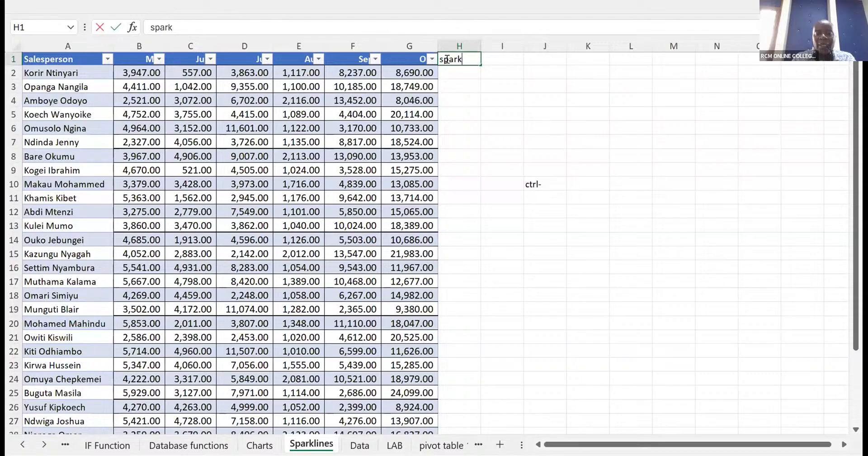
pyautogui.write('lin')
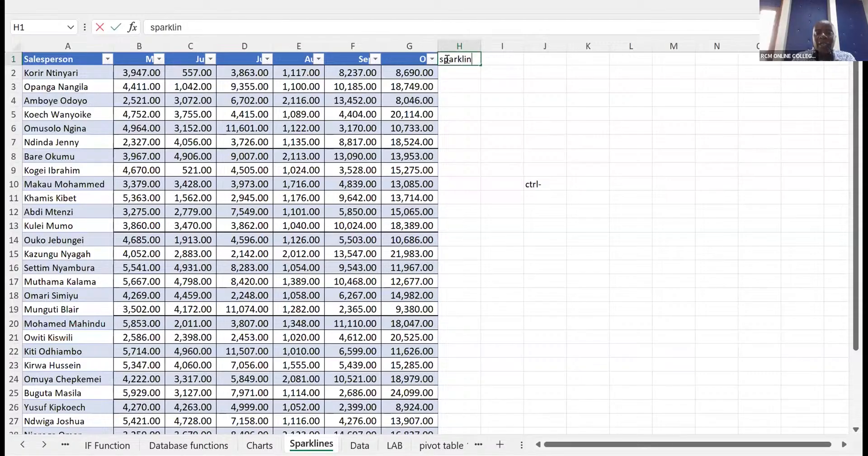
pyautogui.write('es')
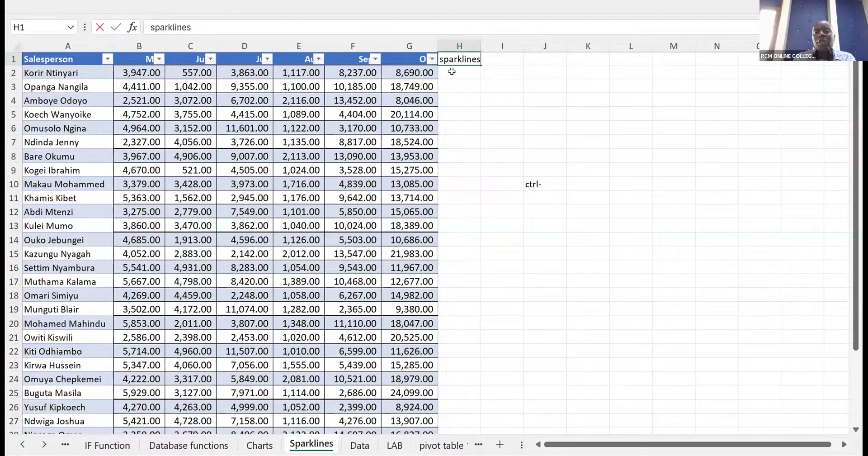
# Insert a line sparkline in cell H2 using the data range B2:G2.
pyautogui.click(452, 71)
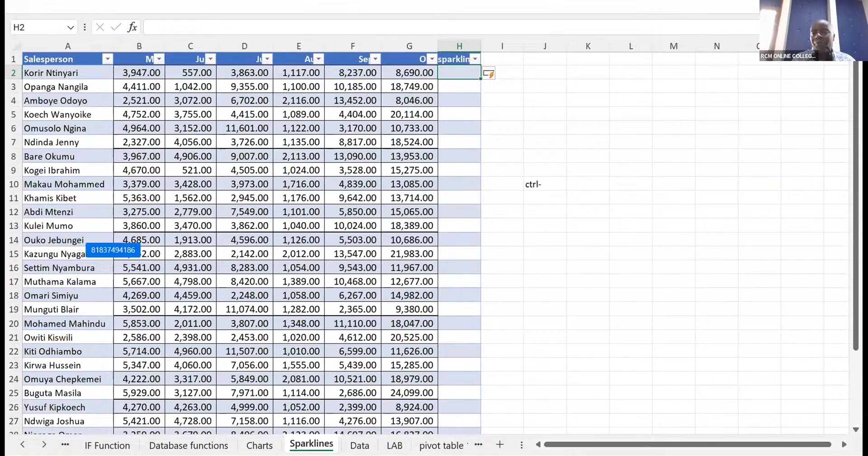
pyautogui.click(456, 7)
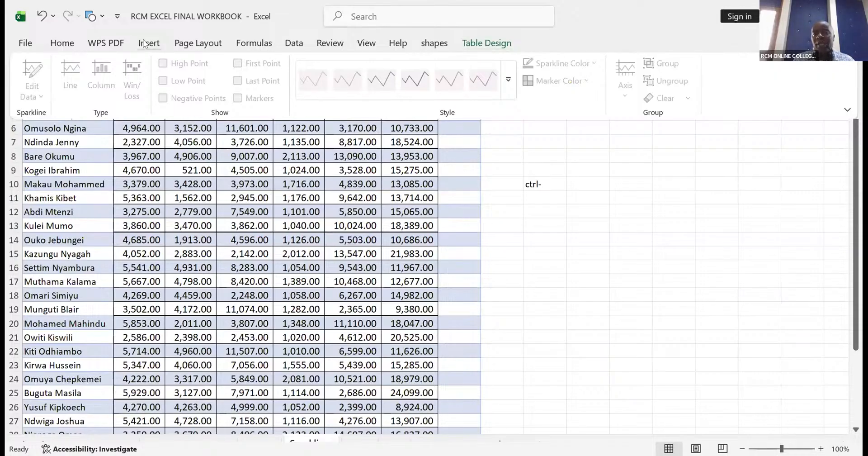
pyautogui.click(145, 43)
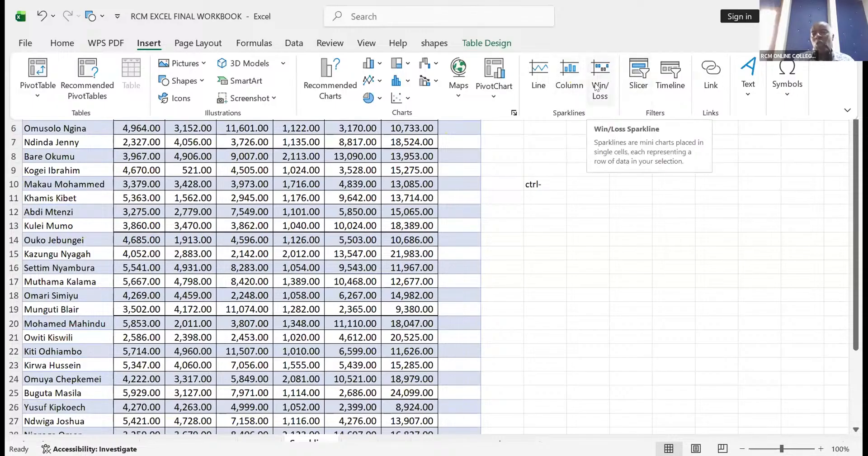
pyautogui.click(538, 77)
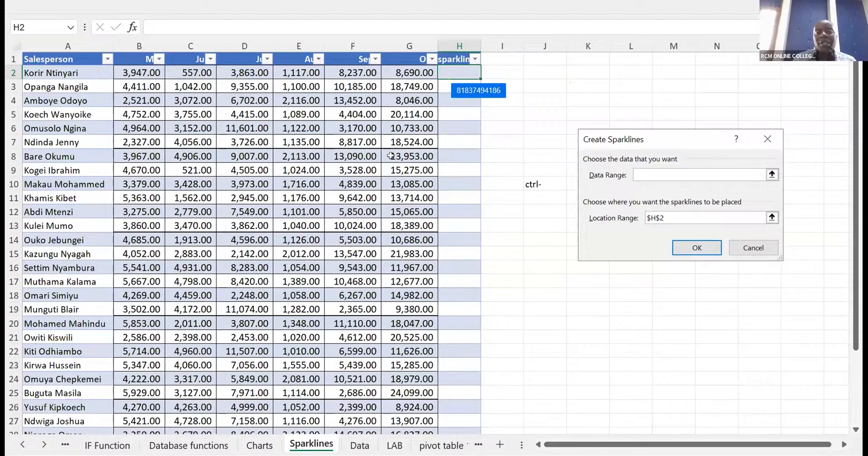
pyautogui.click(132, 68)
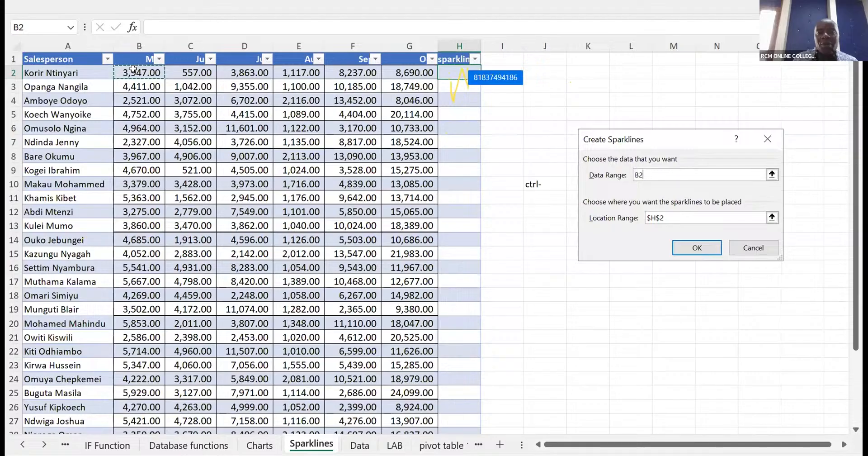
pyautogui.keyDown('shift'); pyautogui.click(393, 73); pyautogui.keyUp('shift')
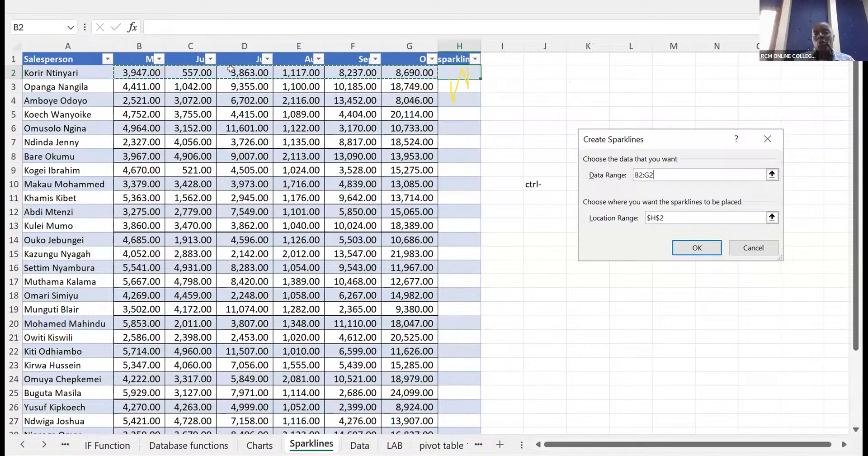
pyautogui.click(689, 243)
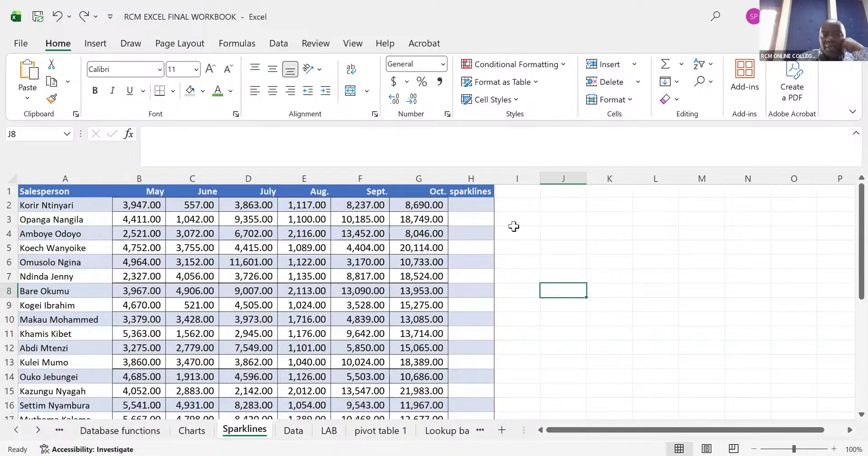
# In the other copy of the workbook, insert a line sparkline in H2 from the first salesperson's May to October values, B2:G2.
pyautogui.click(461, 209)
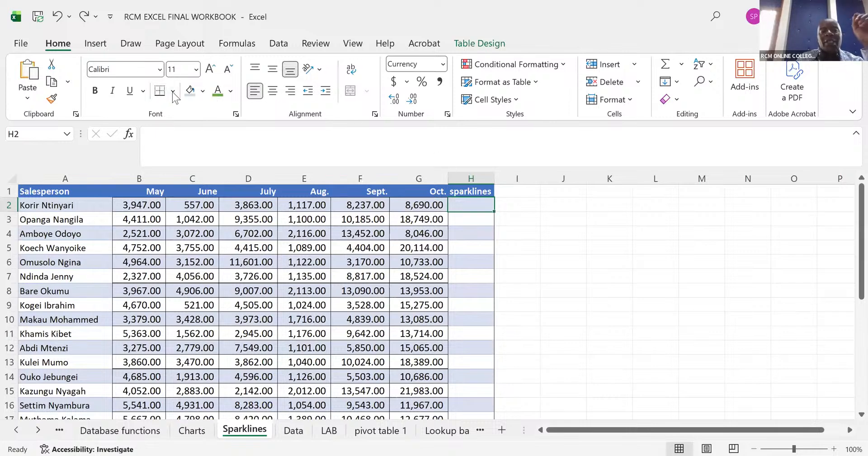
pyautogui.click(94, 44)
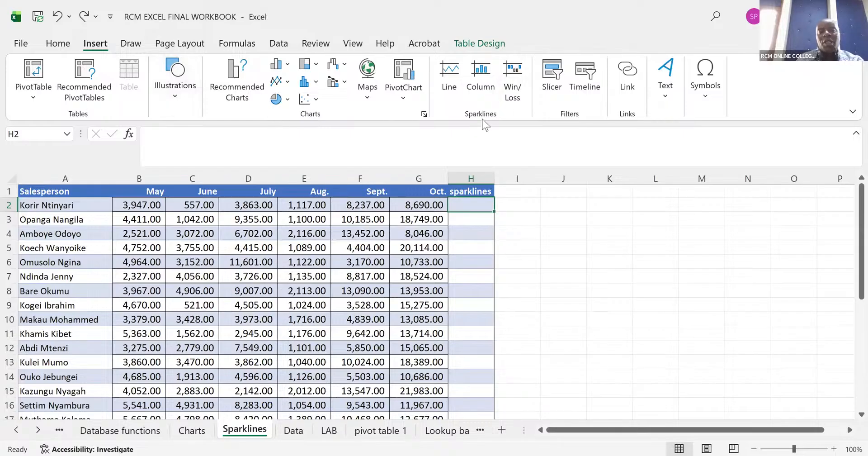
pyautogui.click(451, 86)
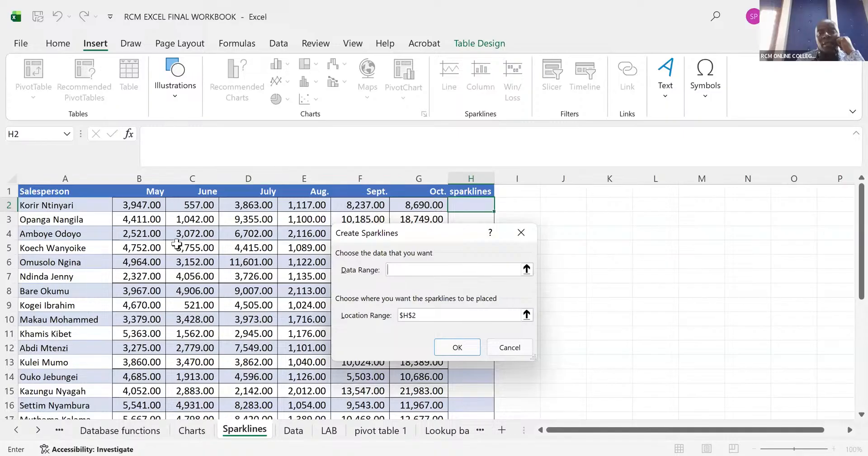
pyautogui.click(131, 206)
pyautogui.moveTo(319, 208); pyautogui.dragTo(407, 204)
pyautogui.click(457, 348)
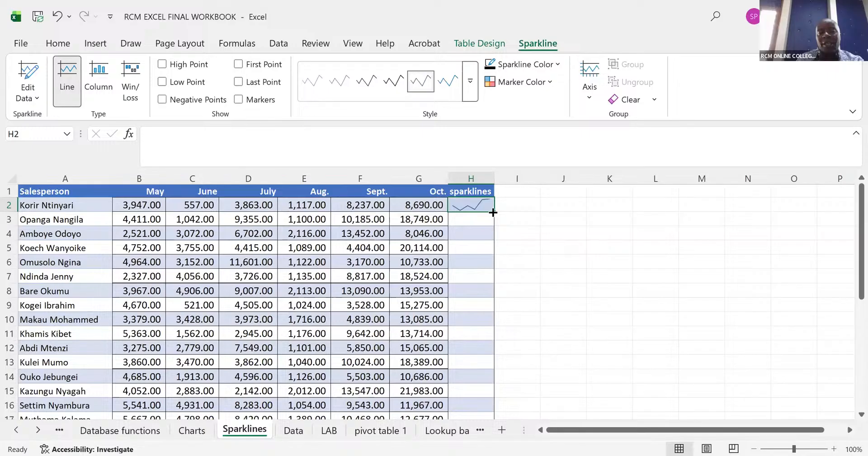
# Fill the H2 sparkline down column H to row 31 and select the filled sparkline cells.
pyautogui.moveTo(493, 212); pyautogui.dragTo(491, 397)
pyautogui.moveTo(493, 385); pyautogui.dragTo(491, 399)
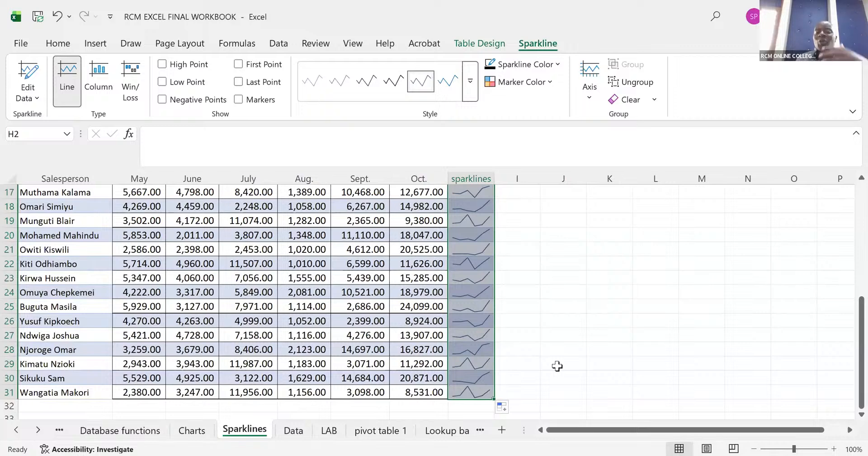
pyautogui.scroll(5, 570, 343)
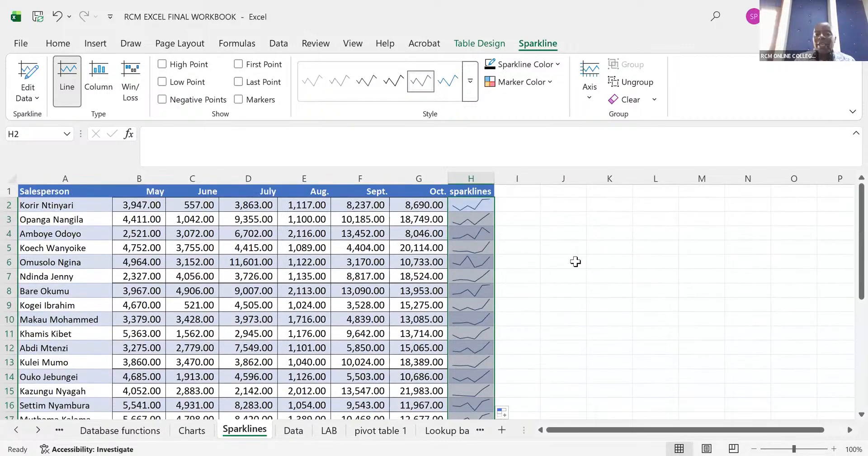
pyautogui.click(475, 208)
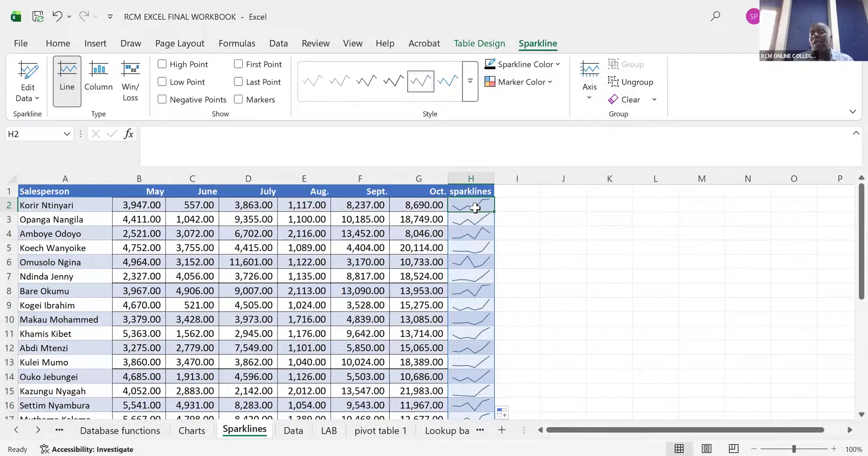
pyautogui.hotkey('ctrl', 'shift', 'Down')
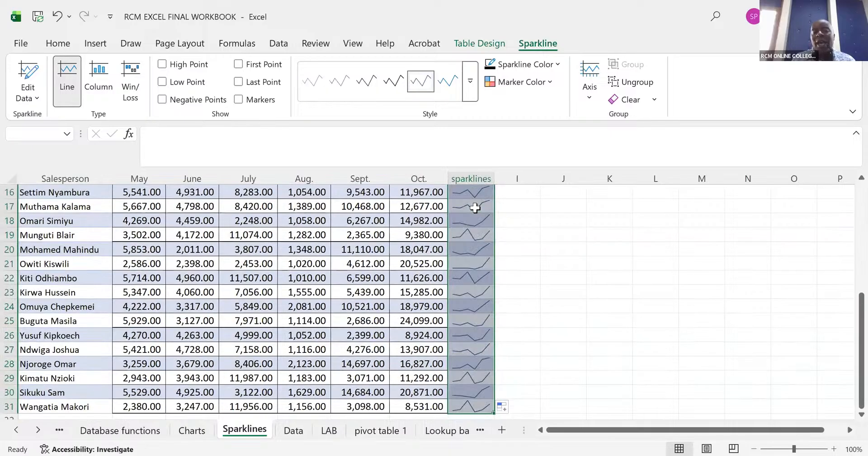
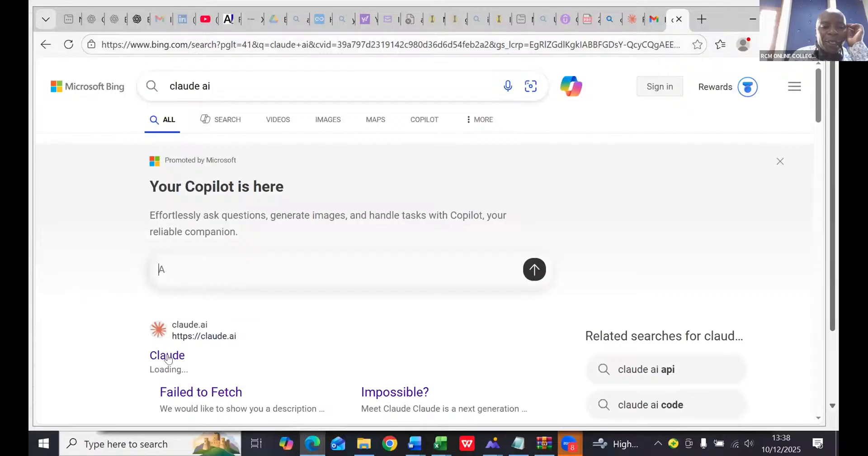
# Open Claude from the browser's search results and capture a screenshot of the RCM EXCEL FINAL WORKBOOK window for a new chat.
pyautogui.click(167, 356)
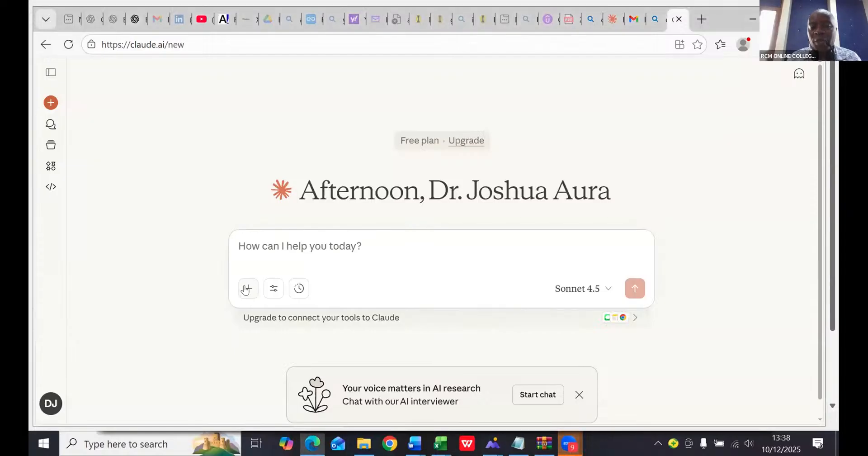
pyautogui.click(244, 289)
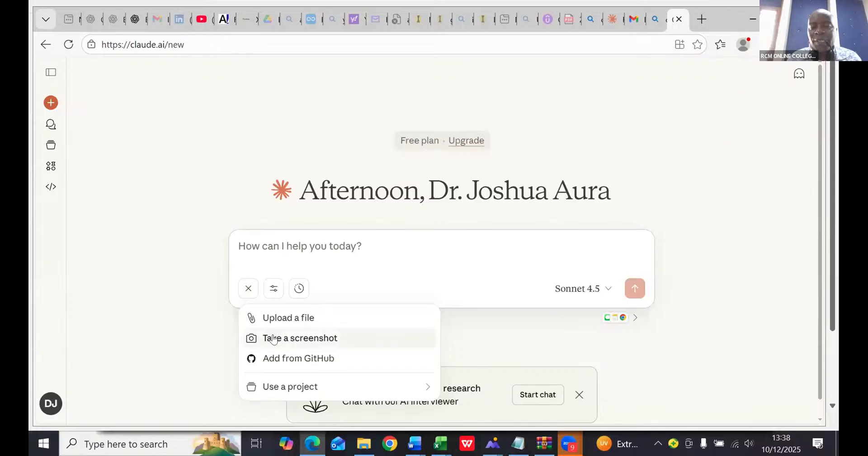
pyautogui.click(273, 337)
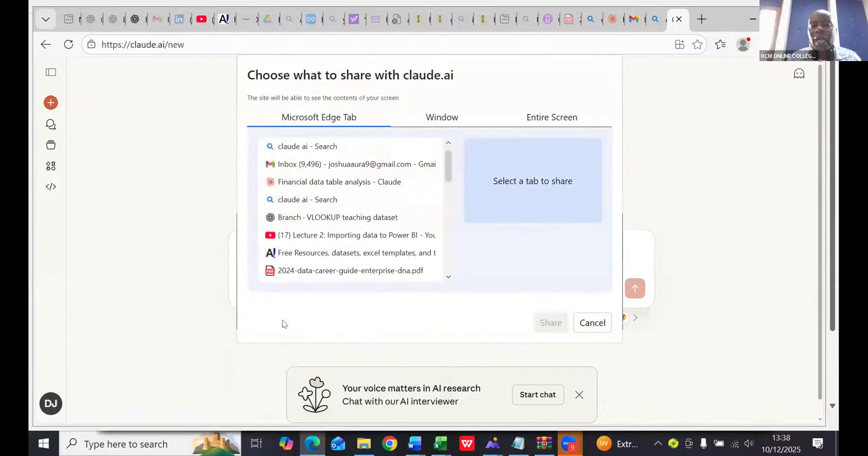
pyautogui.click(442, 118)
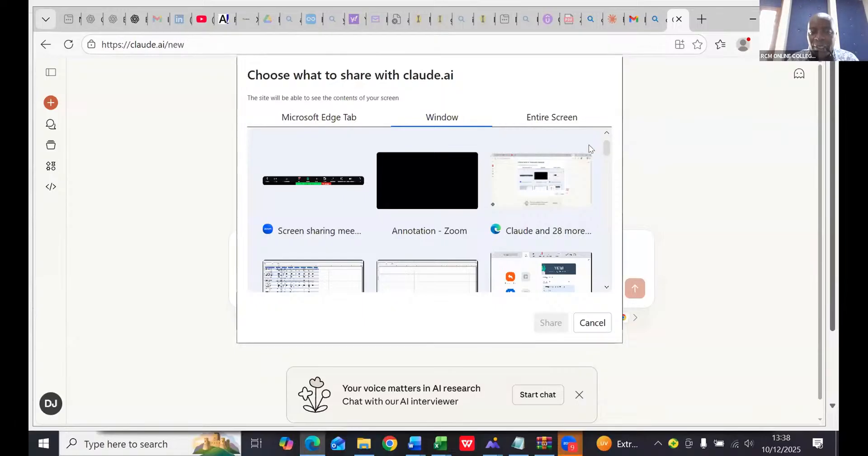
pyautogui.scroll(-2, 591, 155)
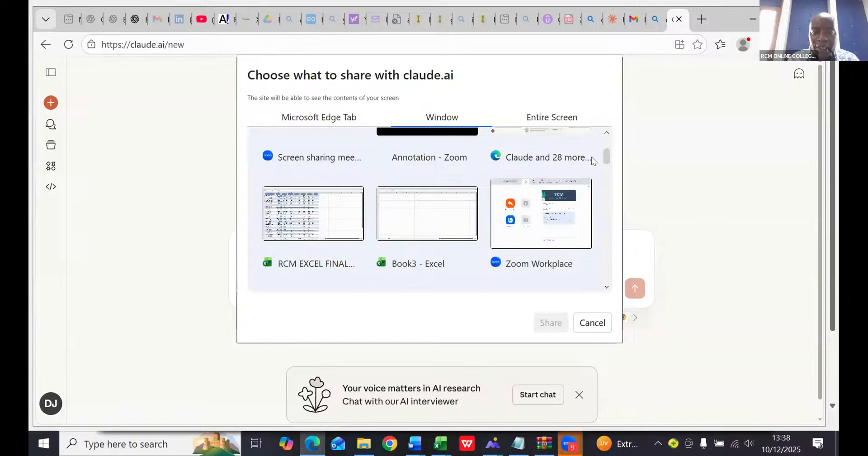
pyautogui.click(300, 220)
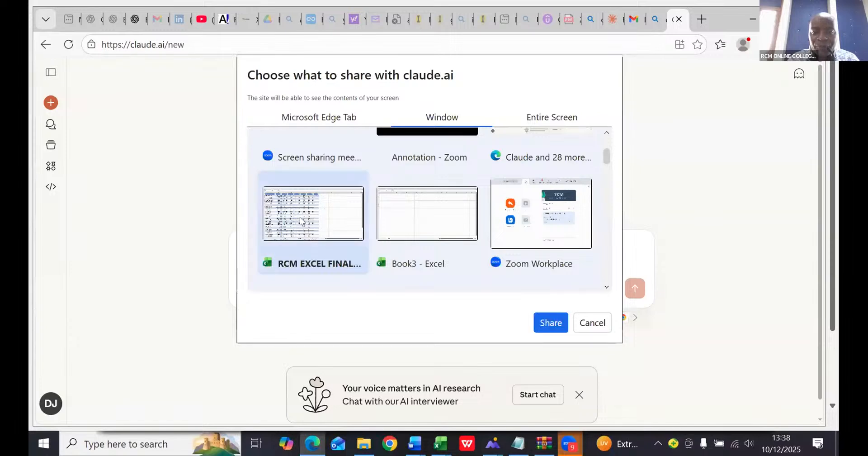
pyautogui.click(540, 319)
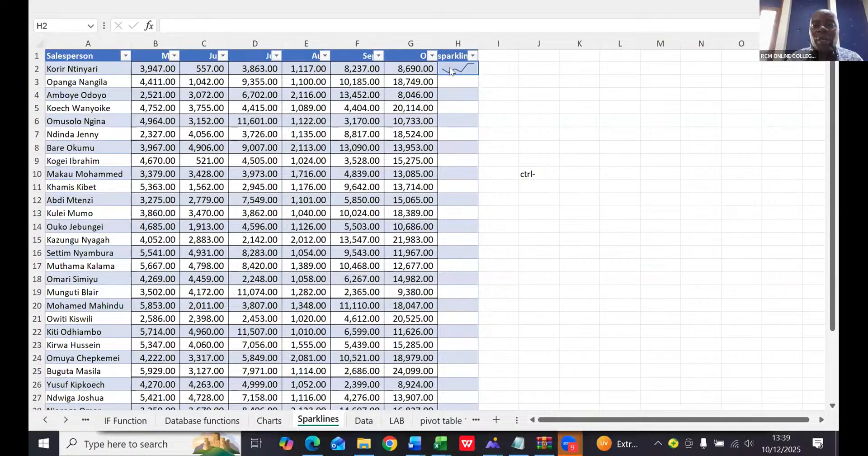
# In the Excel sales table, fill the line sparkline from H2 down column H to H30.
pyautogui.click(470, 65)
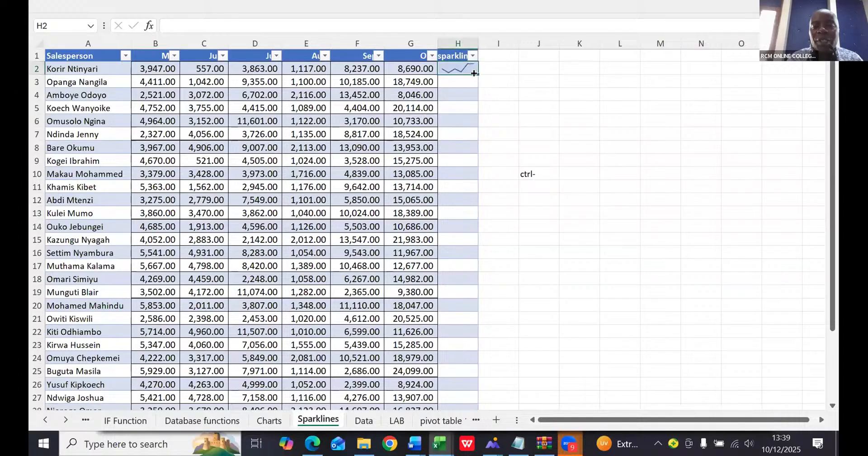
pyautogui.moveTo(474, 72); pyautogui.dragTo(508, 329)
pyautogui.moveTo(497, 424); pyautogui.dragTo(468, 344)
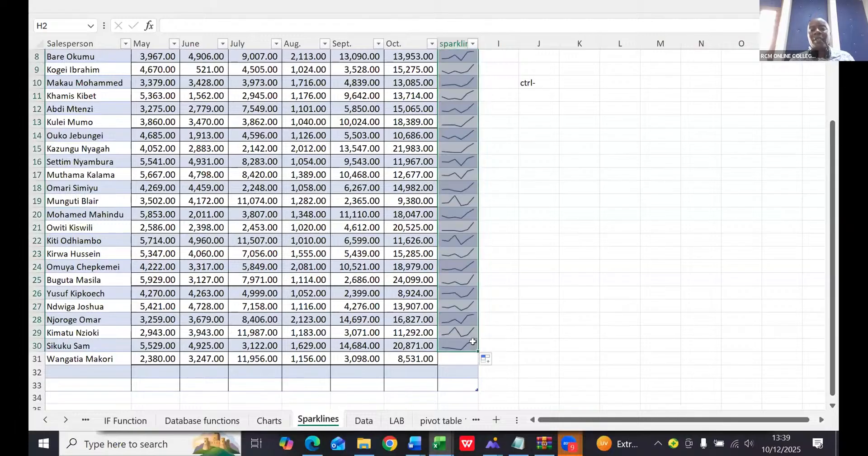
pyautogui.click(496, 277)
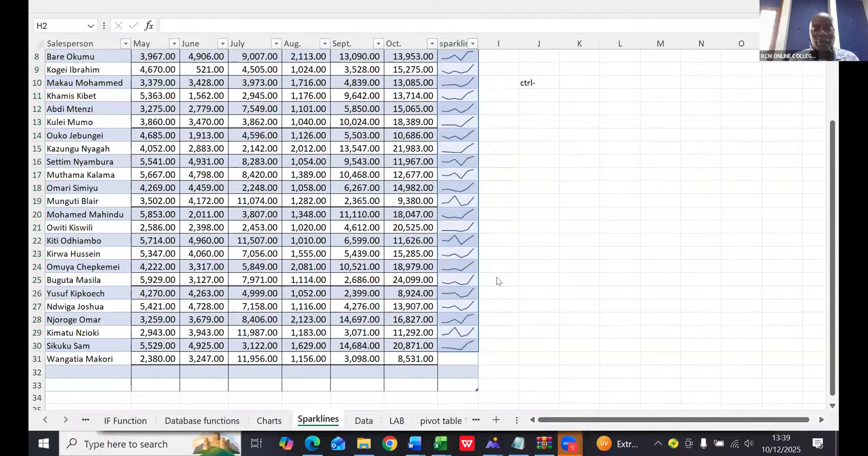
# Extend the line sparkline fill in column H down to the last salesperson in H31.
pyautogui.click(474, 351)
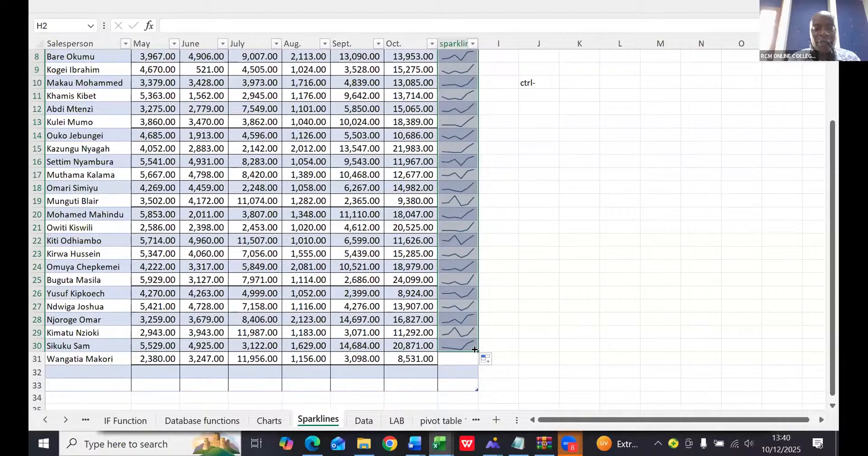
pyautogui.moveTo(473, 355); pyautogui.dragTo(472, 358)
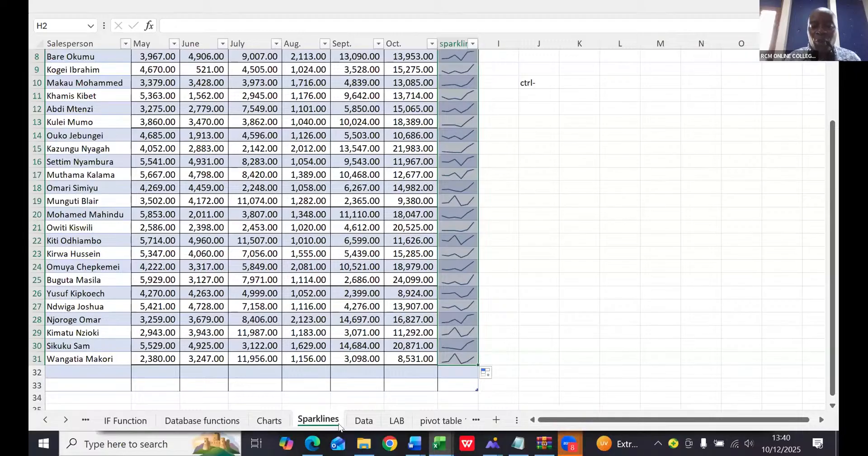
# In the Claude chat in the browser, replace the attached screenshot with a new capture of the RCM EXCEL FINAL WORKBOOK window.
pyautogui.click(312, 443)
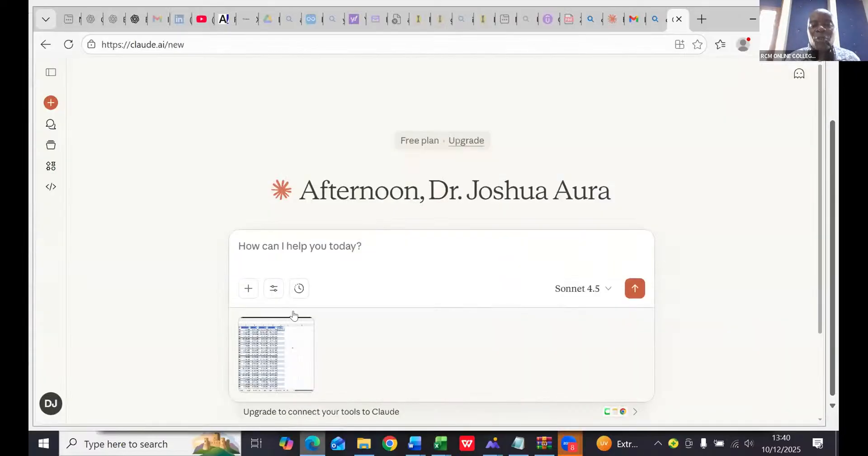
pyautogui.click(239, 317)
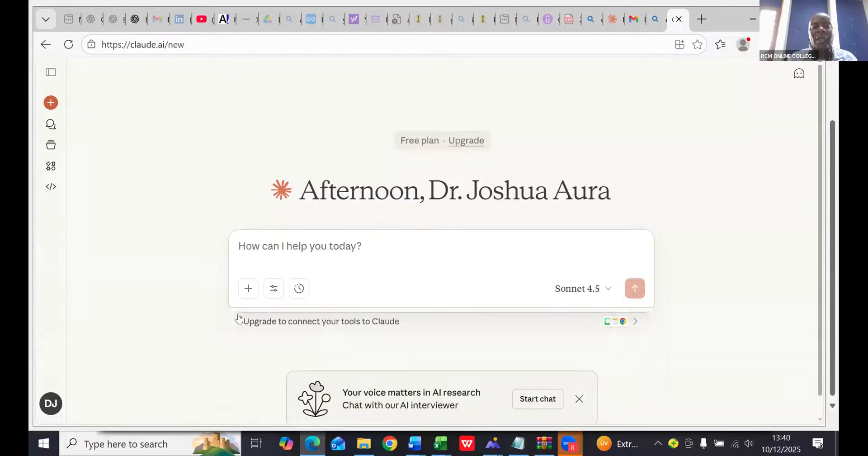
pyautogui.click(244, 290)
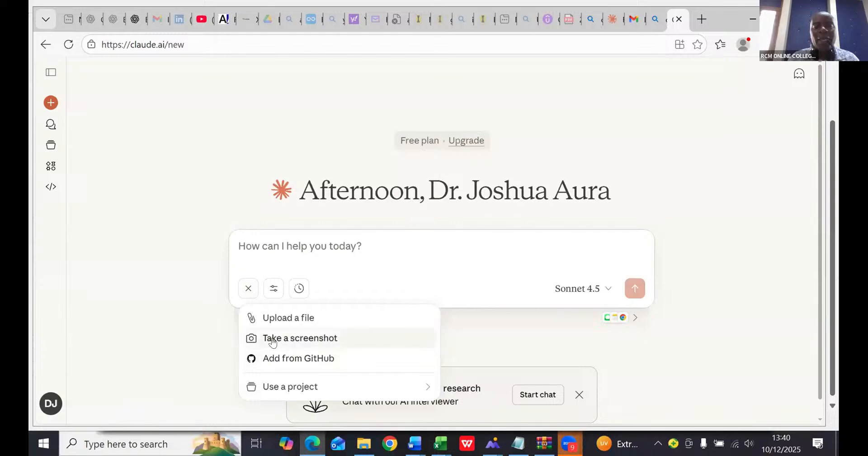
pyautogui.click(273, 342)
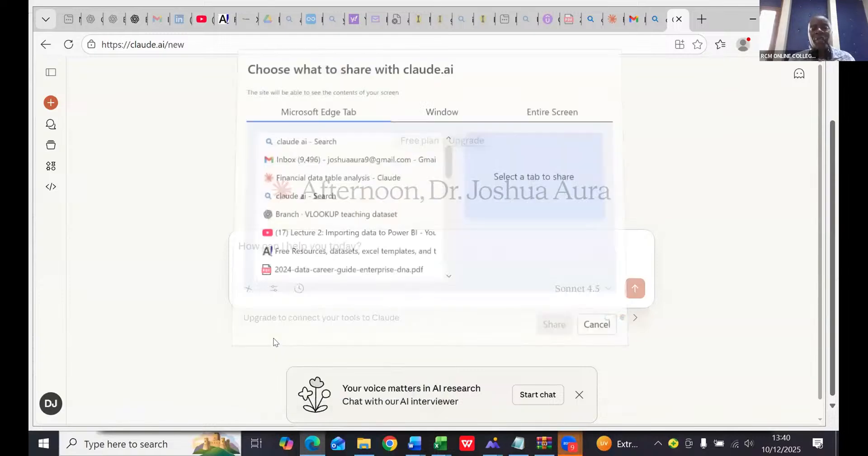
pyautogui.click(442, 120)
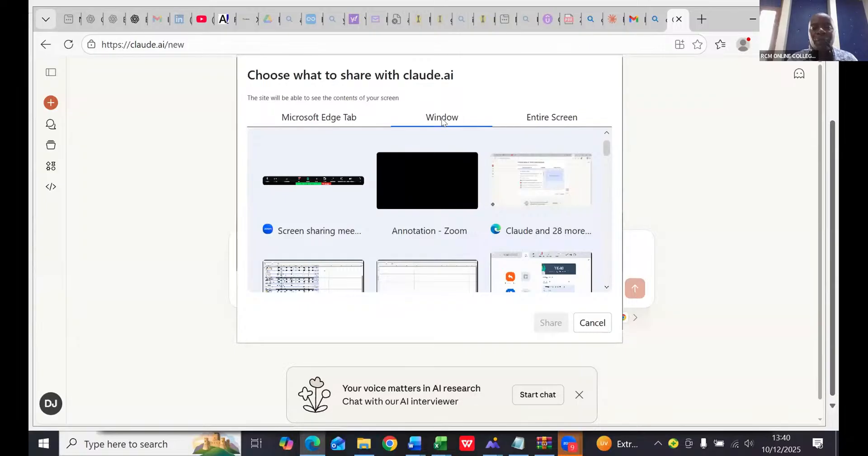
pyautogui.click(301, 274)
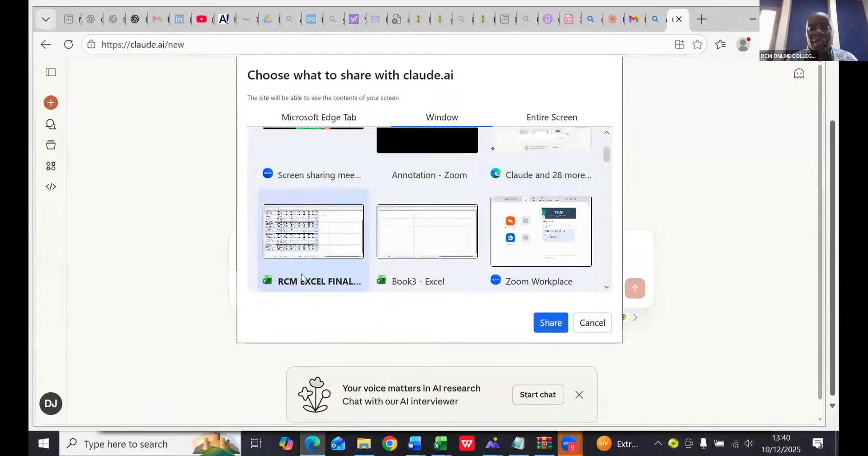
pyautogui.click(549, 323)
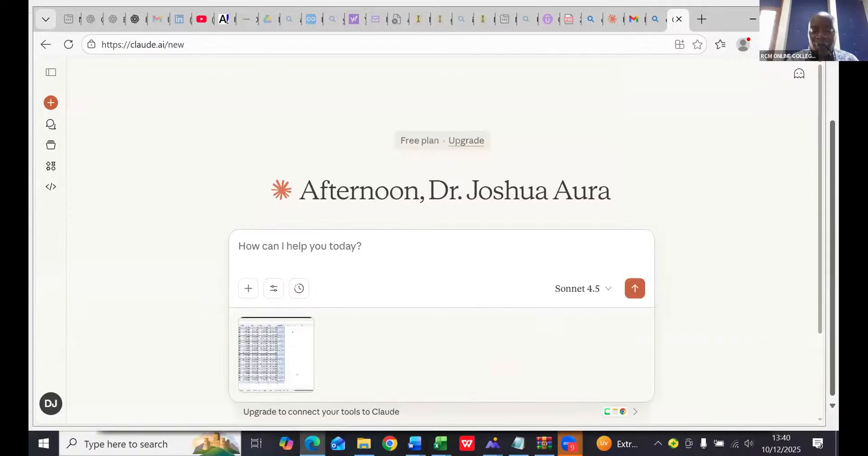
# Show the top rows of the sales table in the RCM EXCEL FINAL WORKBOOK and attach a second screenshot of that window to the Claude chat.
pyautogui.moveTo(440, 443)
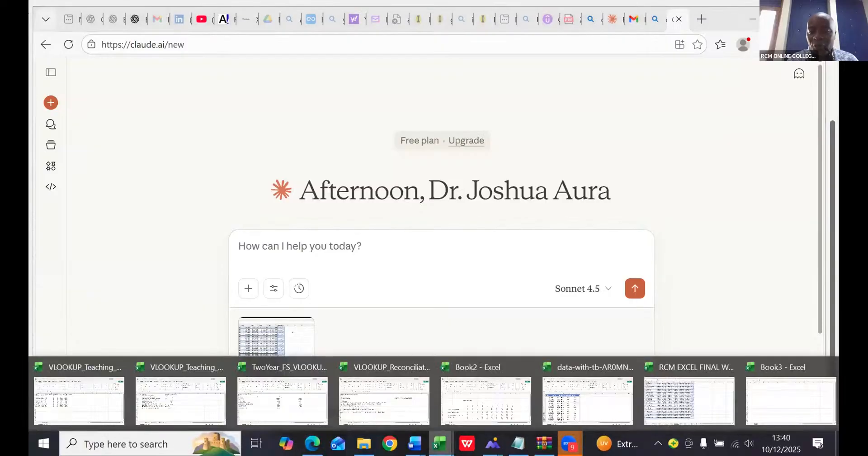
pyautogui.click(658, 409)
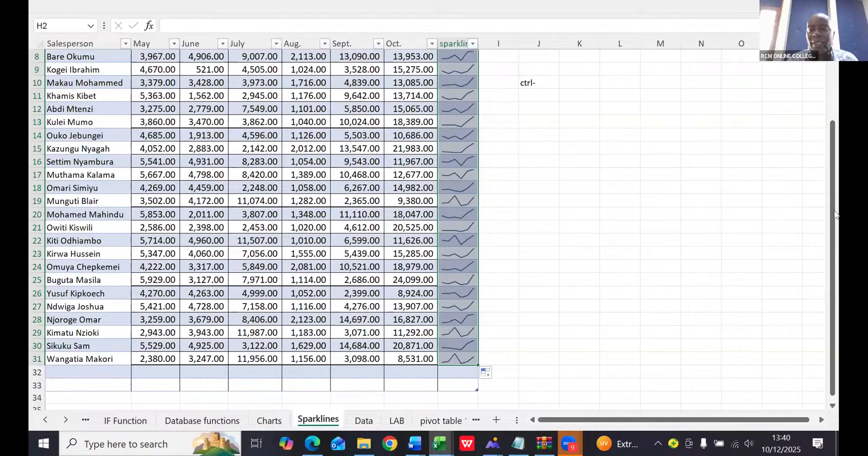
pyautogui.moveTo(833, 213); pyautogui.dragTo(58, 145)
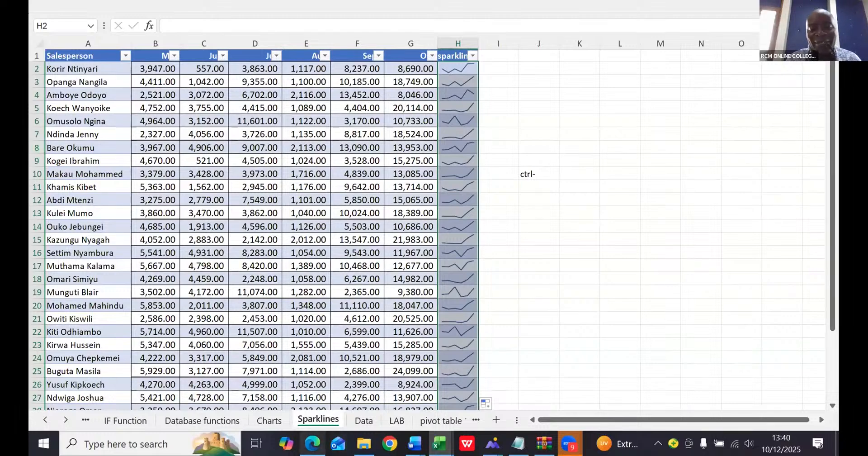
pyautogui.moveTo(312, 443)
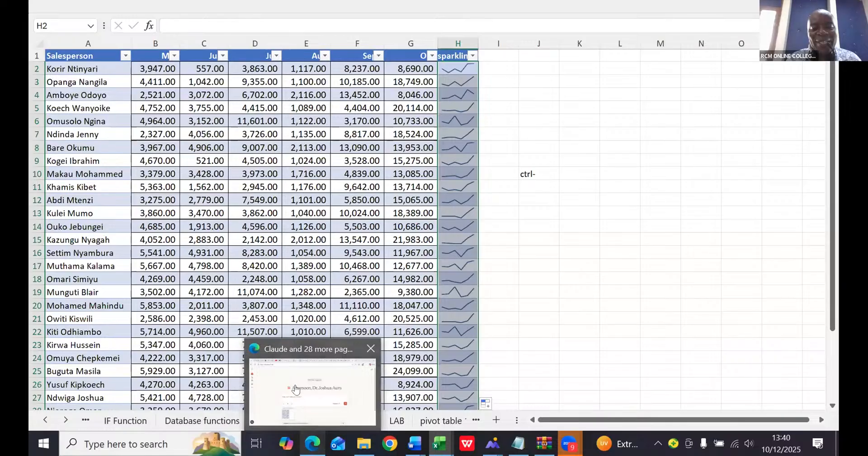
pyautogui.click(295, 389)
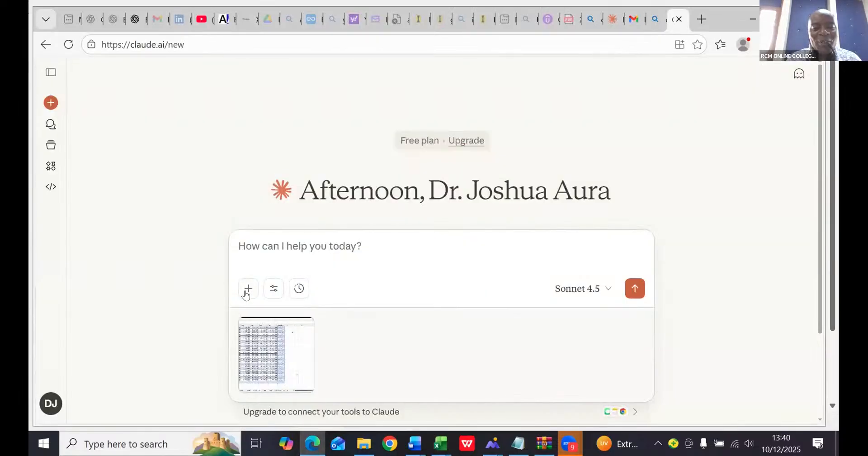
pyautogui.click(247, 289)
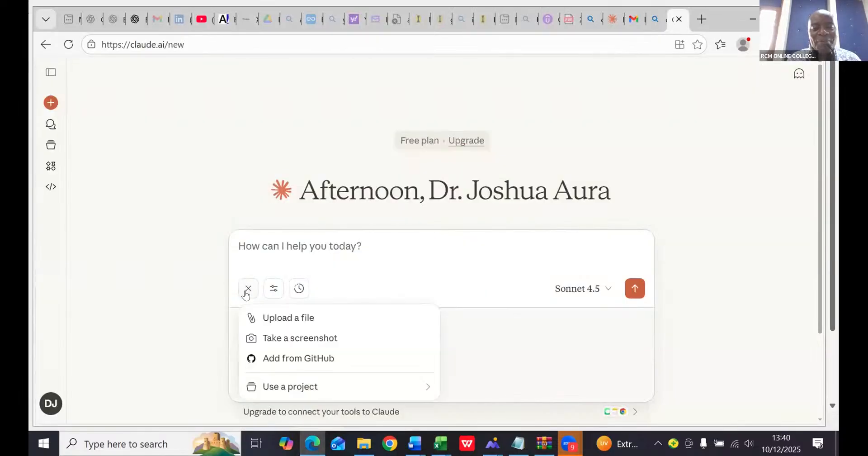
pyautogui.click(271, 339)
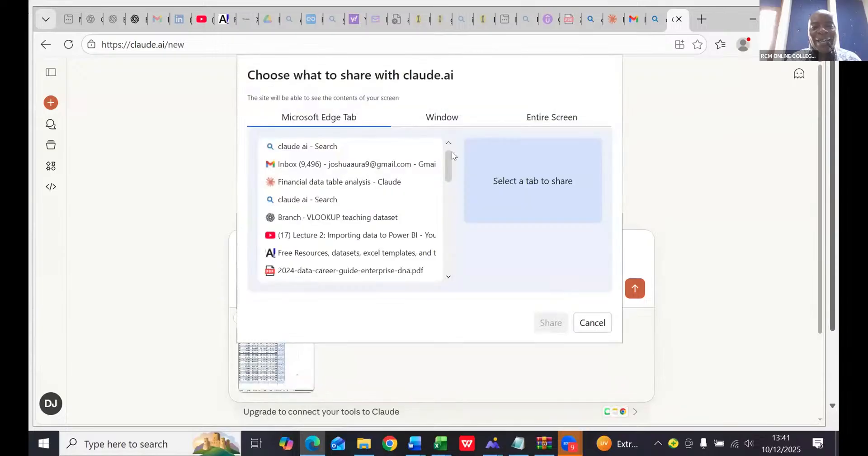
pyautogui.click(450, 121)
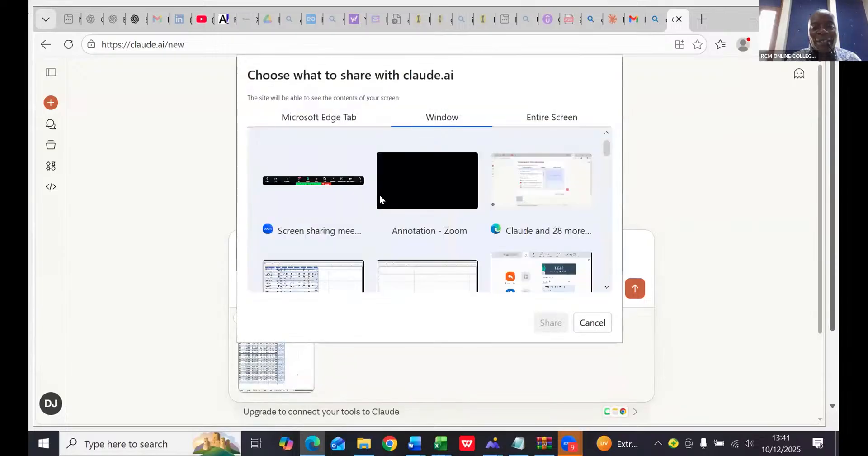
pyautogui.click(295, 271)
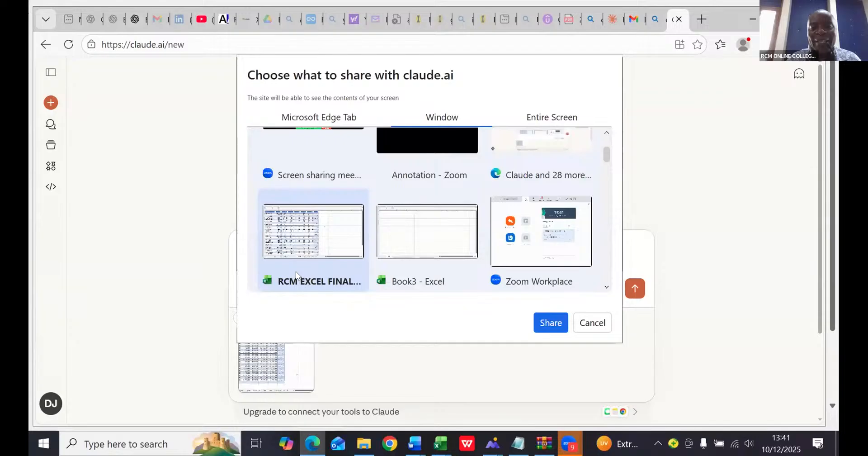
pyautogui.click(549, 322)
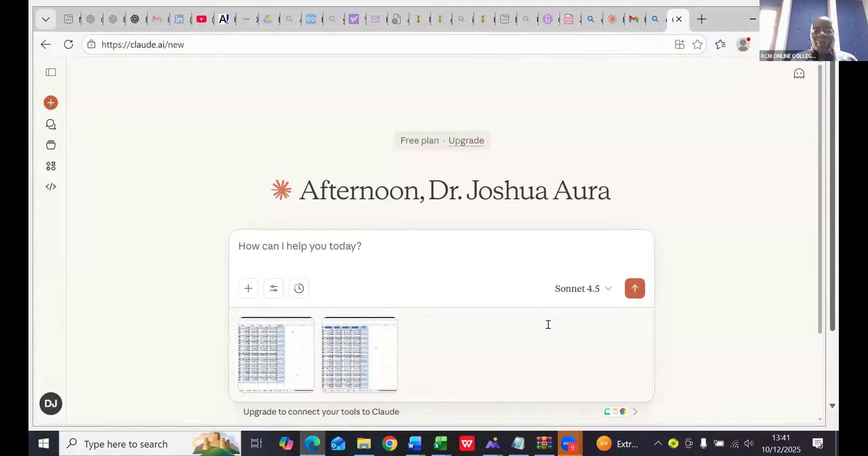
# Send Claude the prompt "use the sparklines given to tell the performance of each salesman" and read through its reply.
pyautogui.click(314, 244)
pyautogui.write('use ')
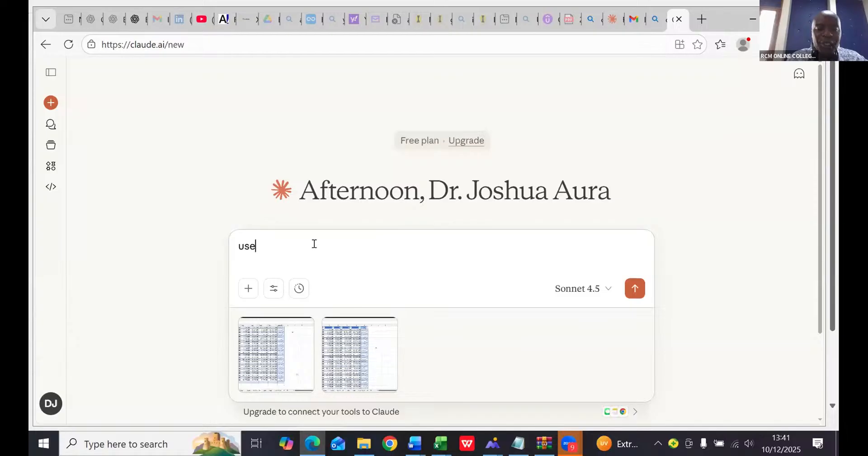
pyautogui.write('the ')
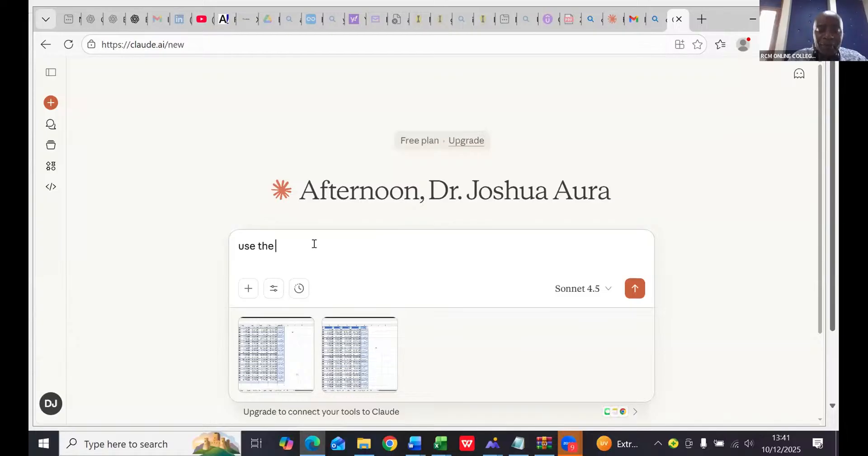
pyautogui.write('sparkn')
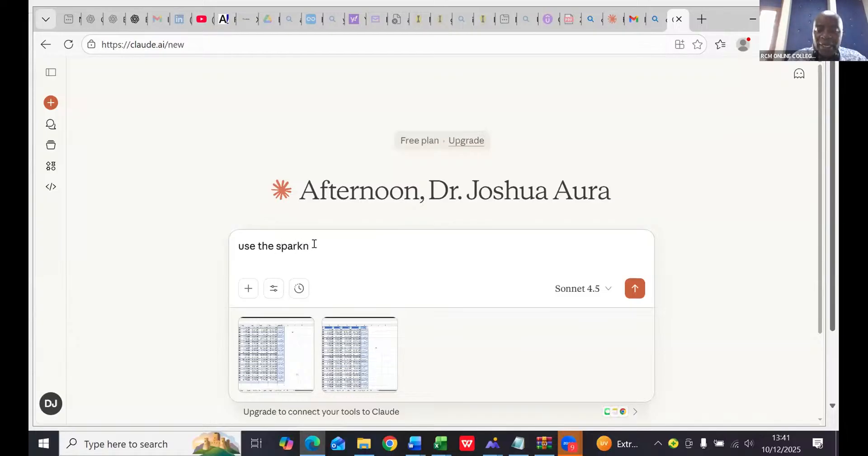
pyautogui.press('BackSpace')
pyautogui.write('lines')
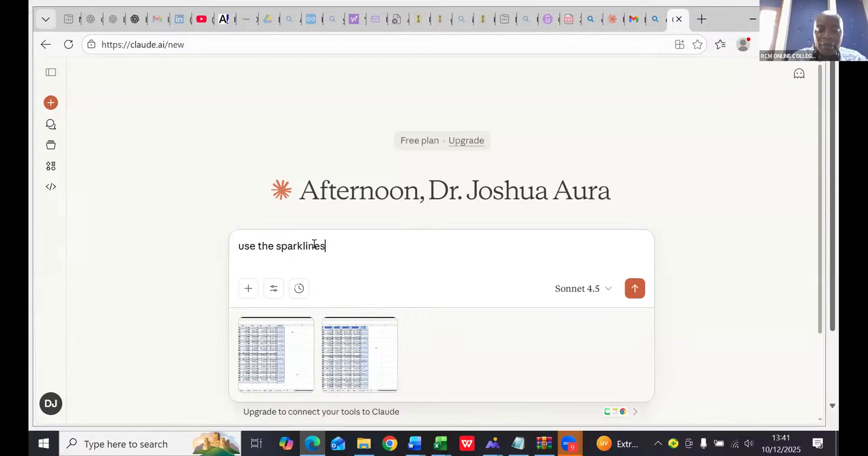
pyautogui.write(' given ')
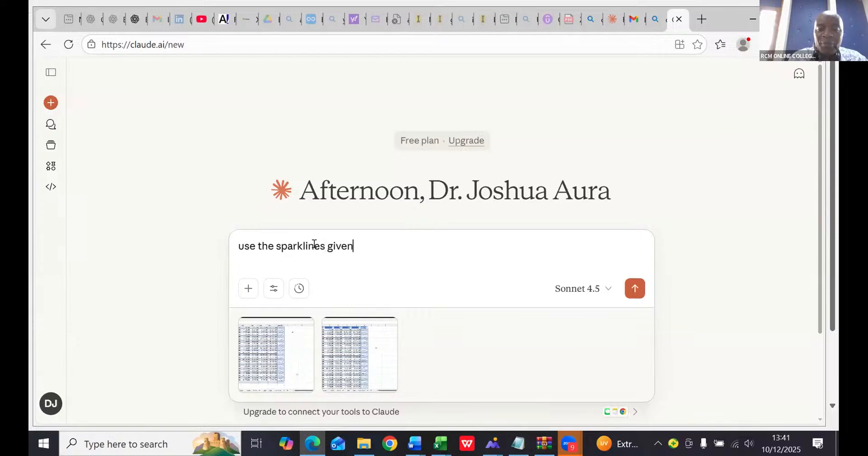
pyautogui.write('to')
pyautogui.write(' gi')
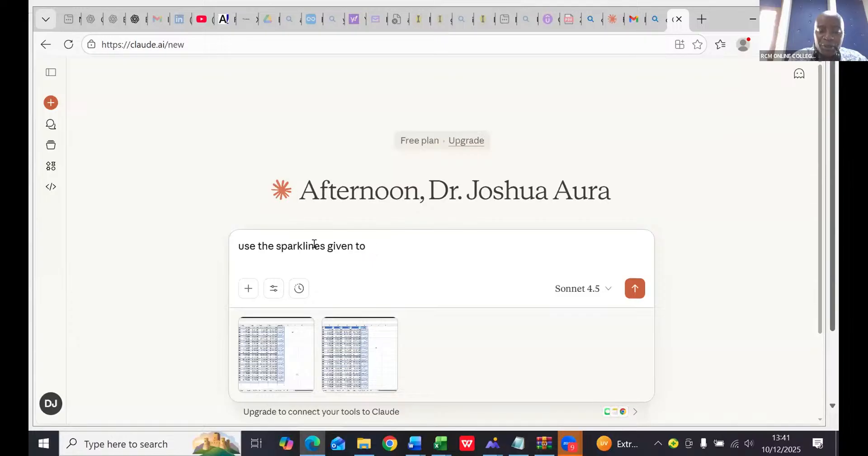
pyautogui.write('ell the per')
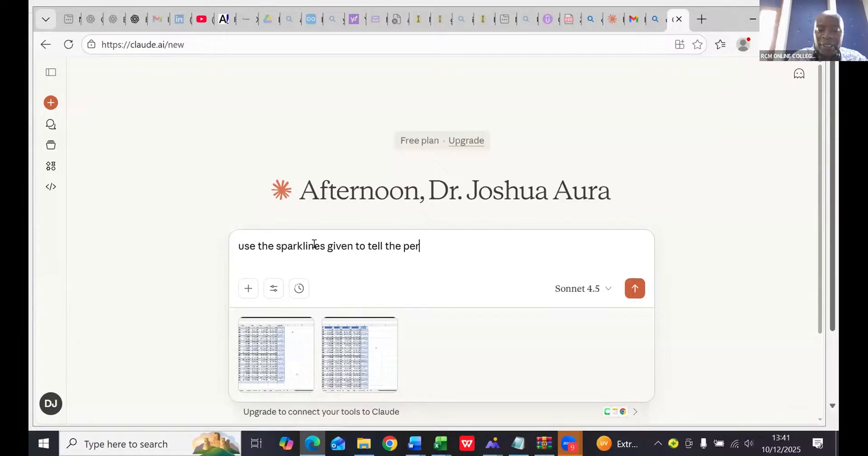
pyautogui.write('fp')
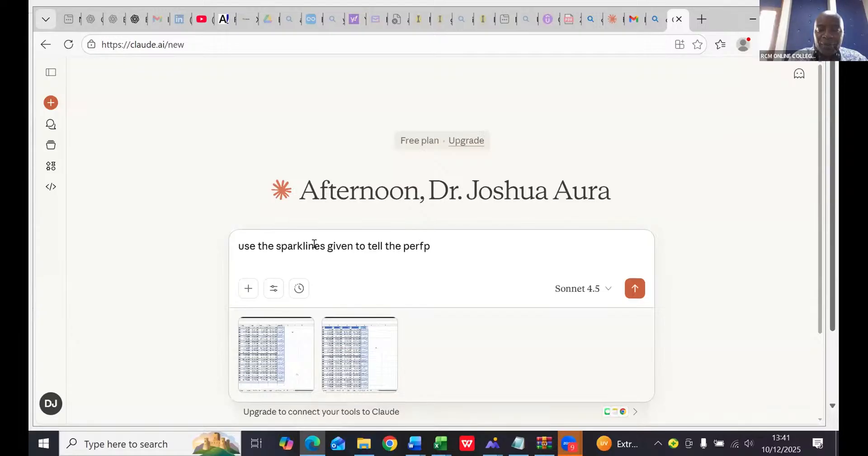
pyautogui.press('BackSpace')
pyautogui.write('orman')
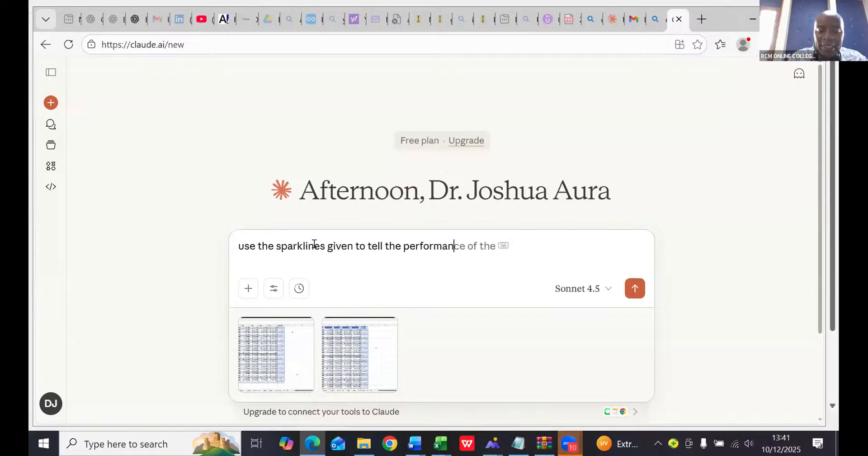
pyautogui.write('ce o')
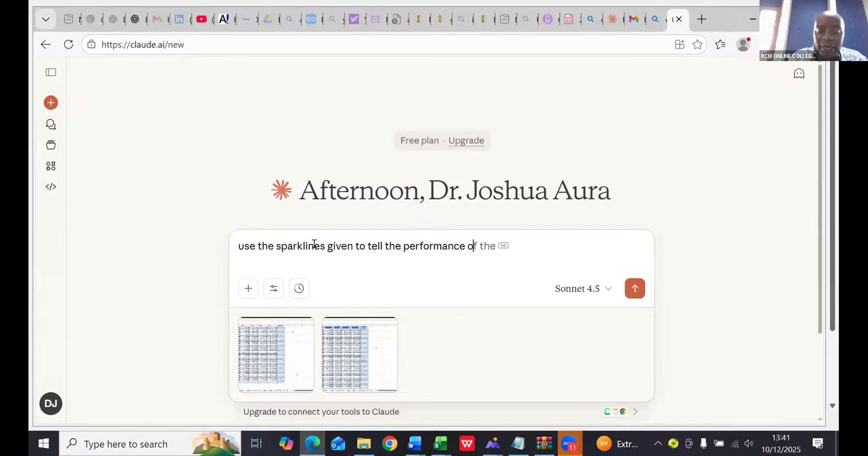
pyautogui.write('f each')
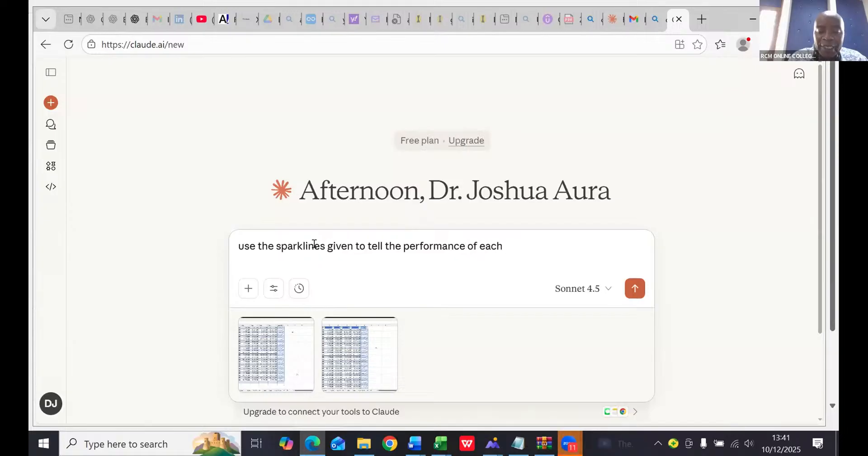
pyautogui.write(' salesman')
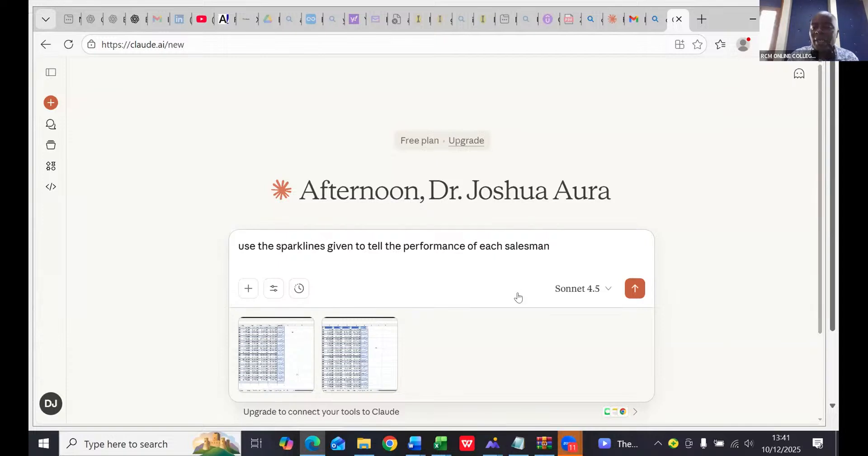
pyautogui.click(634, 287)
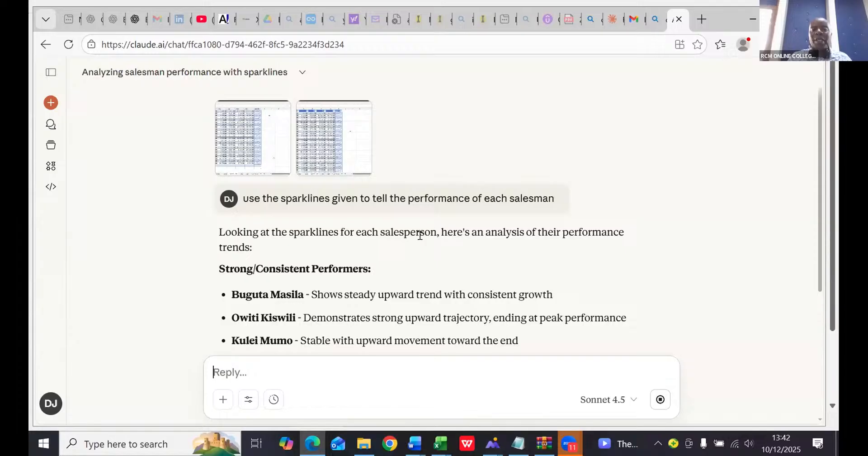
pyautogui.scroll(-2, 419, 235)
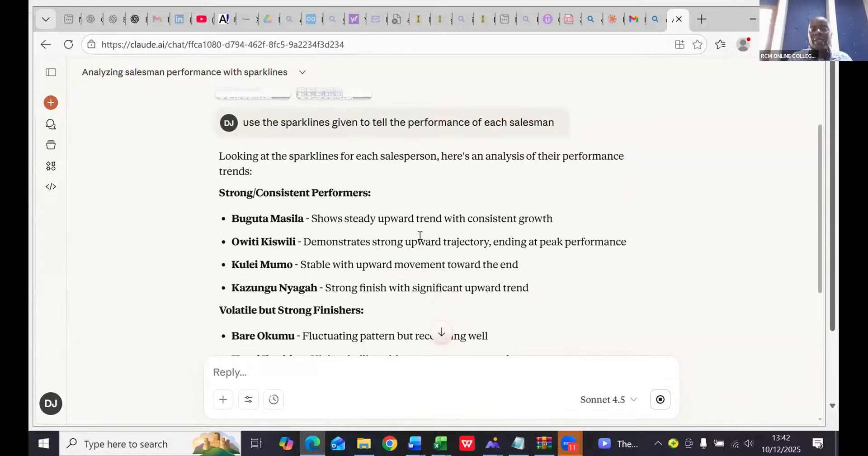
pyautogui.scroll(-1, 419, 235)
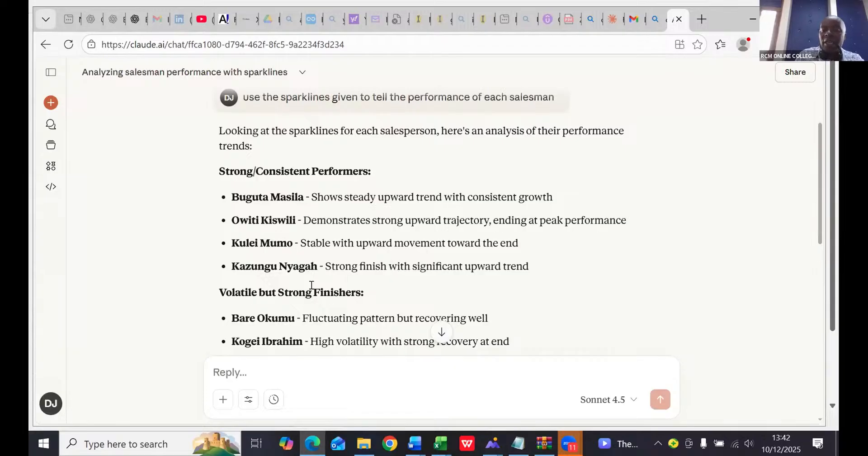
pyautogui.scroll(-2, 311, 284)
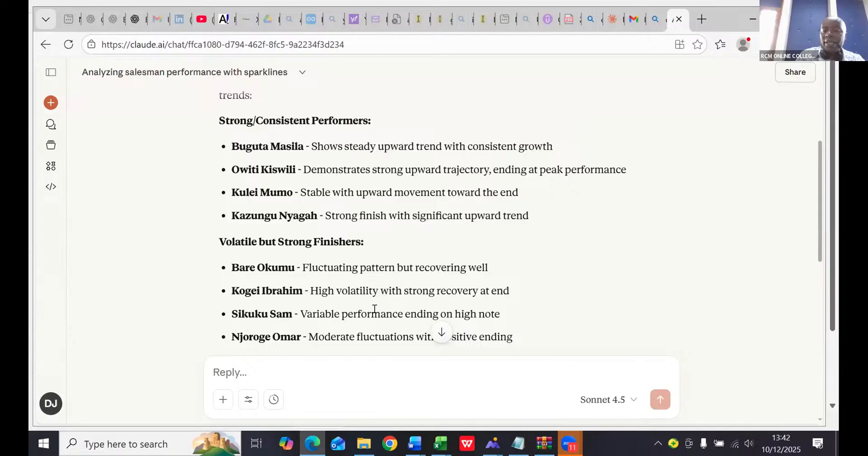
# Read the rest of Claude's reply on the salesmen's performance, down to its closing summary.
pyautogui.scroll(-3, 374, 309)
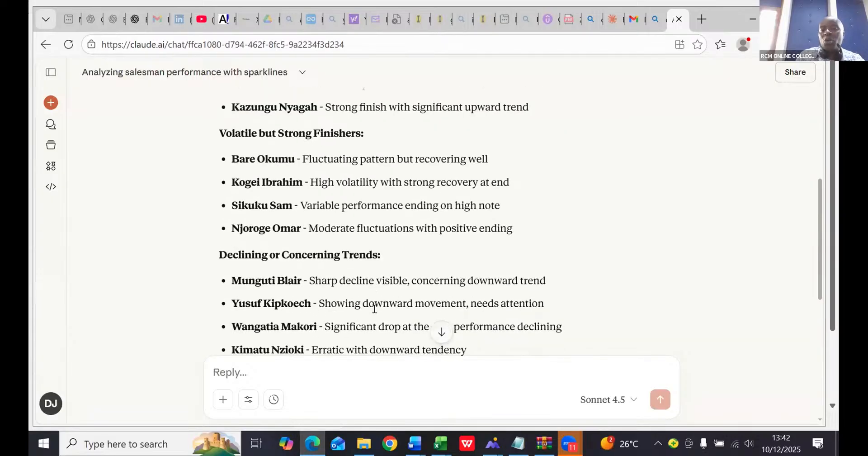
pyautogui.scroll(-1, 374, 308)
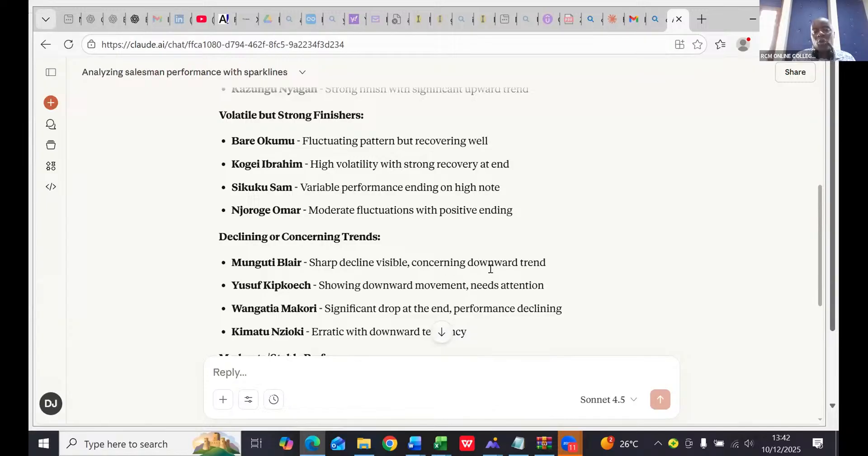
pyautogui.scroll(-5, 399, 262)
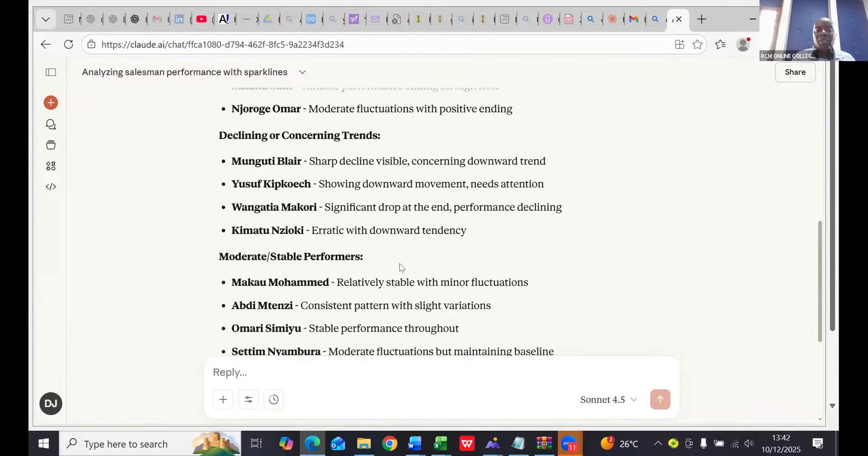
pyautogui.scroll(-2, 399, 265)
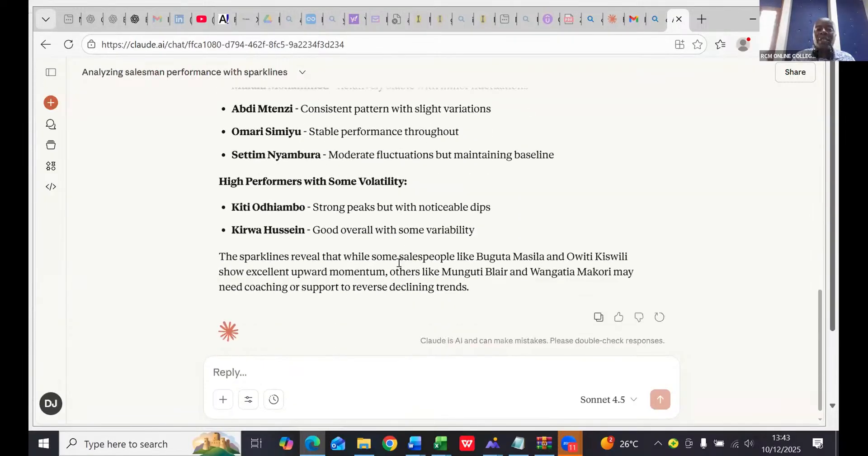
pyautogui.scroll(-1, 398, 262)
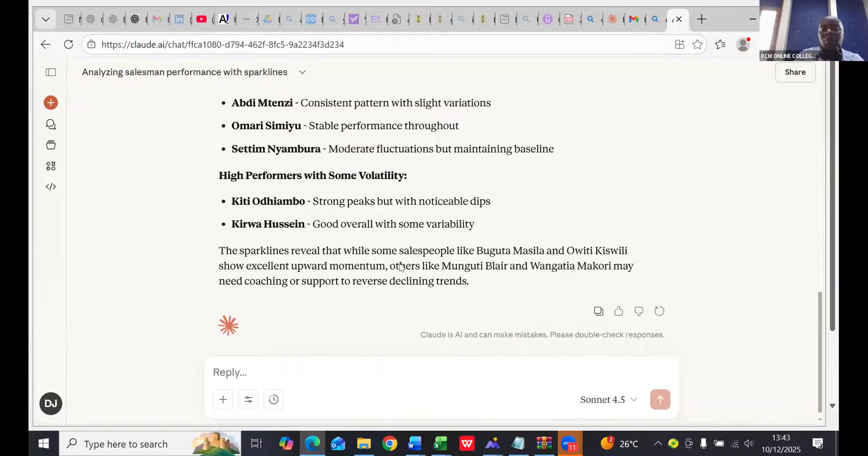
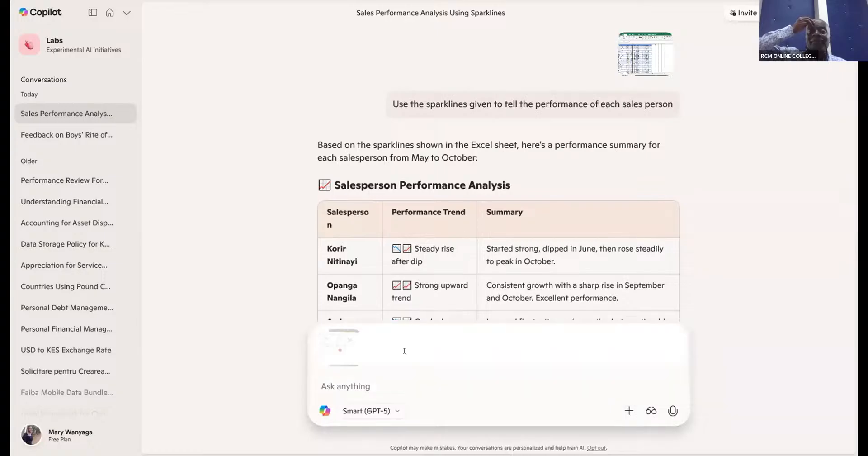
pyautogui.click(349, 339)
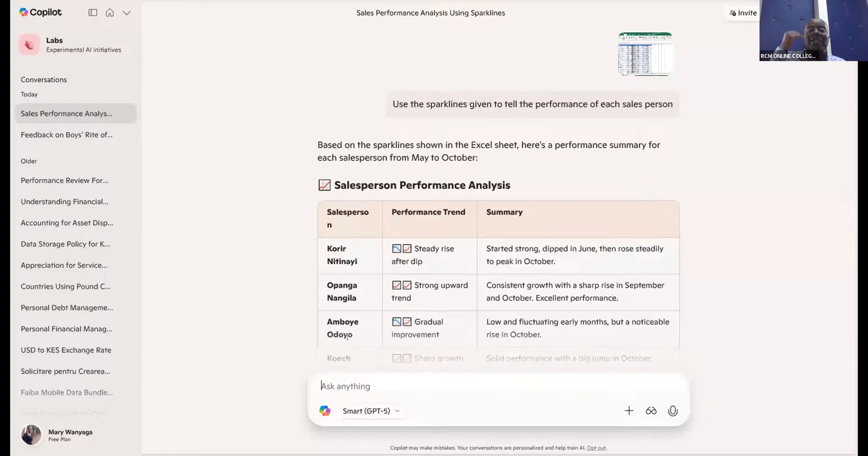
pyautogui.scroll(-5, 442, 241)
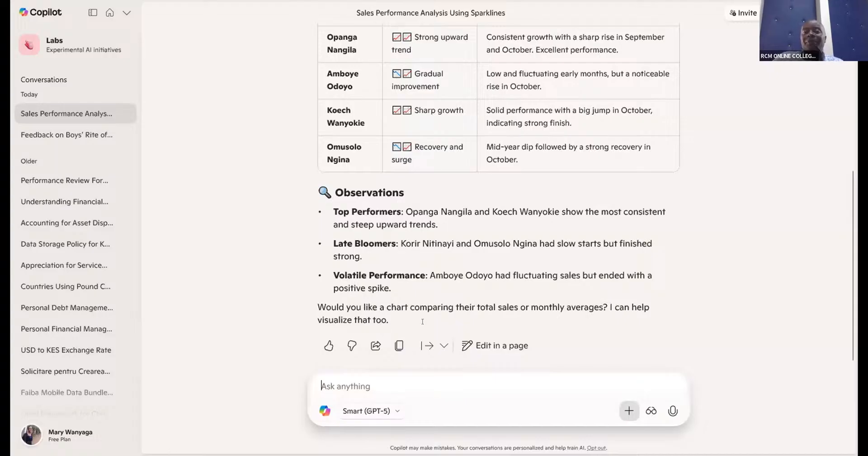
pyautogui.hotkey('ctrl', 'v')
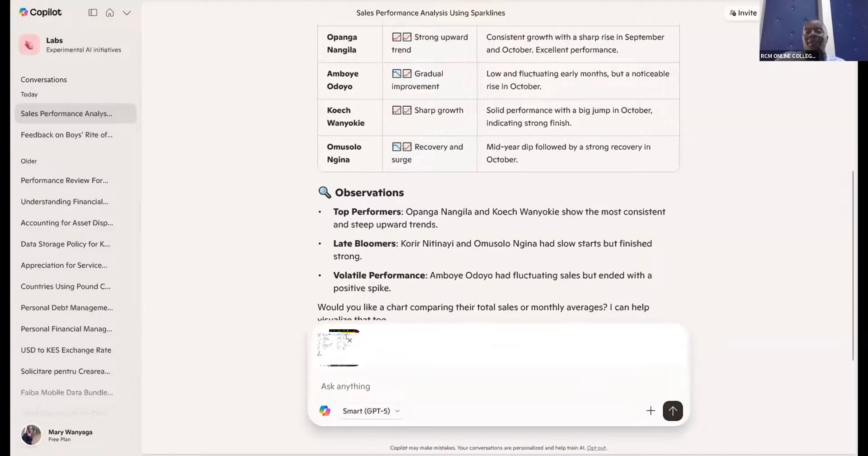
pyautogui.click(349, 339)
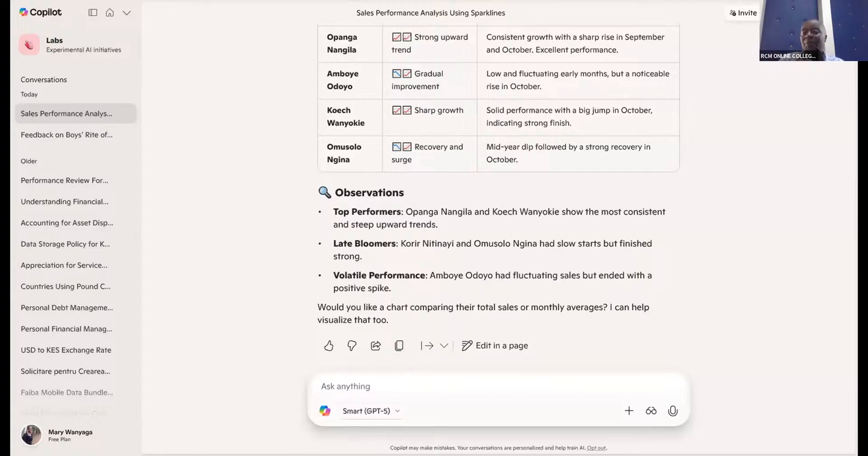
# Attach a new screenshot of the sales sheet to the Copilot chat and send it with the prompt "Analyse the performance of sparkline given".
pyautogui.click(627, 411)
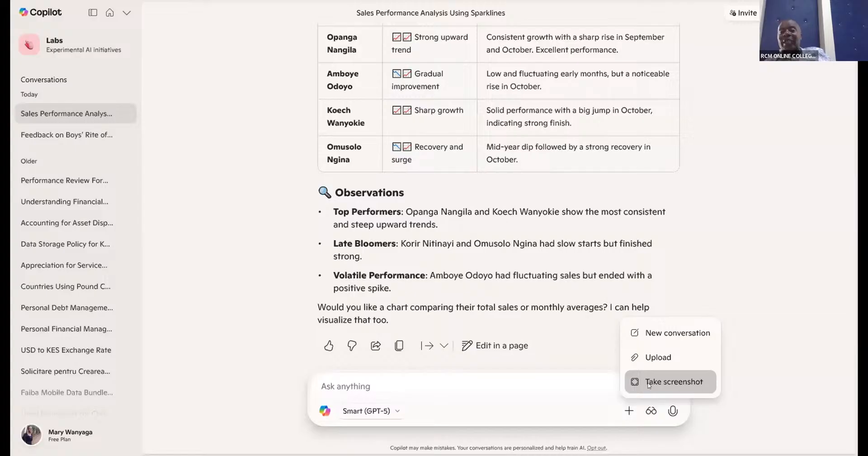
pyautogui.click(648, 382)
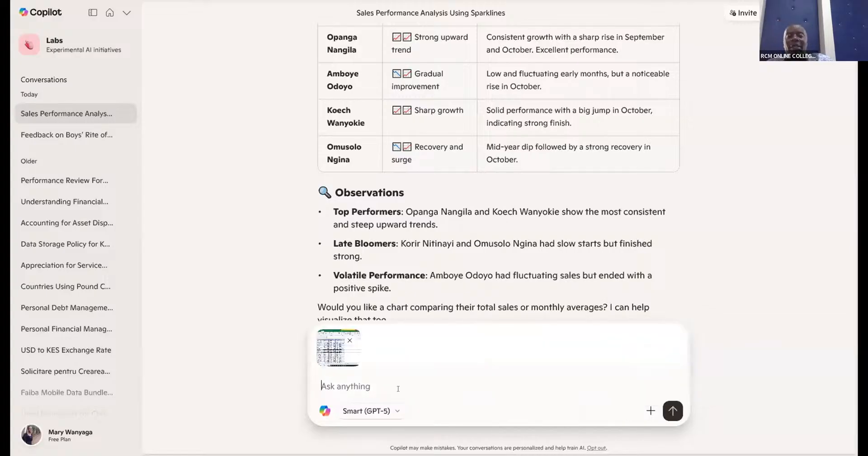
pyautogui.write('Anal')
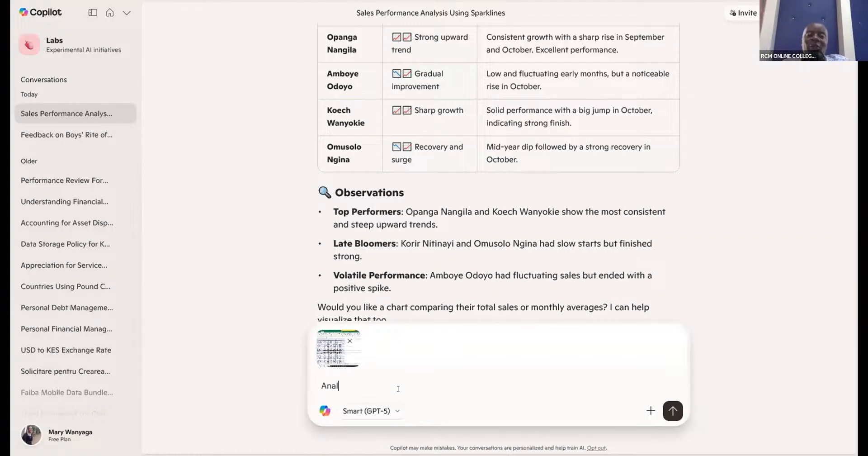
pyautogui.write('ys')
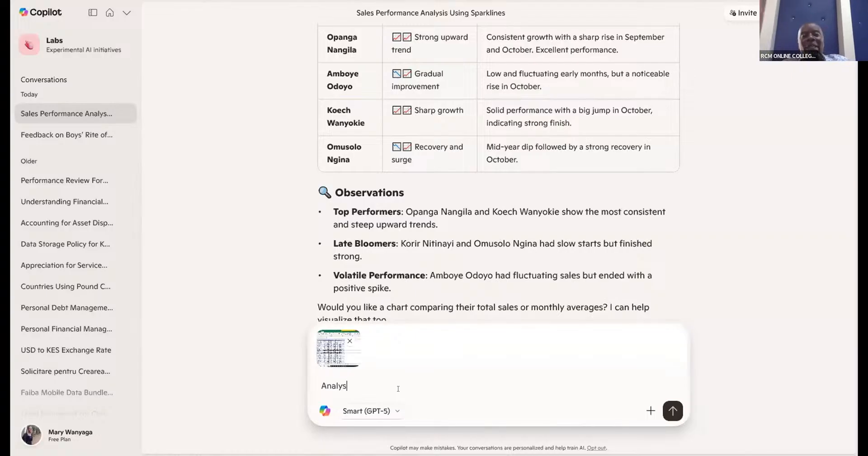
pyautogui.write('e th')
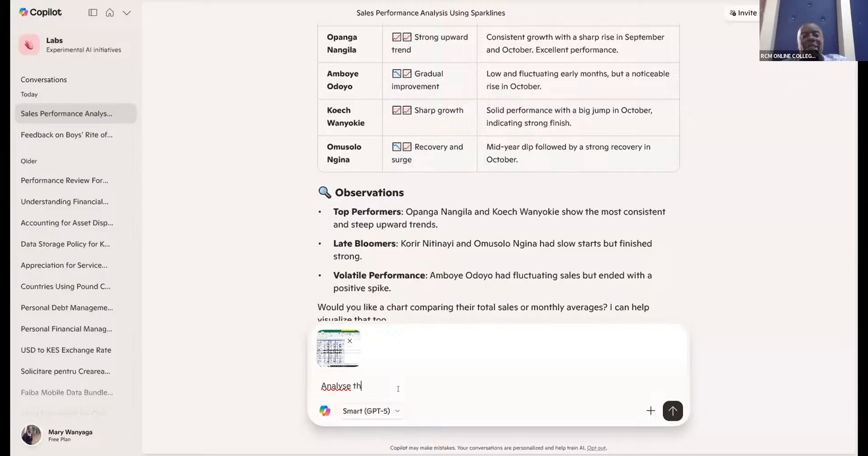
pyautogui.write('e perf')
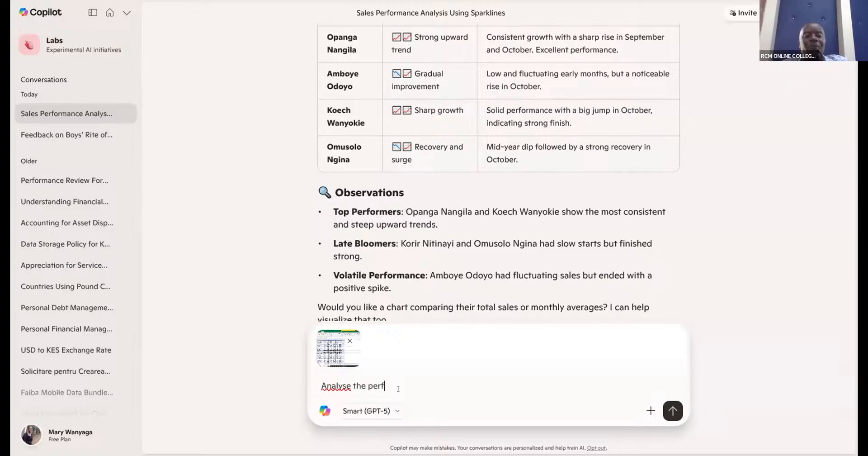
pyautogui.write('ormance of sparkline ')
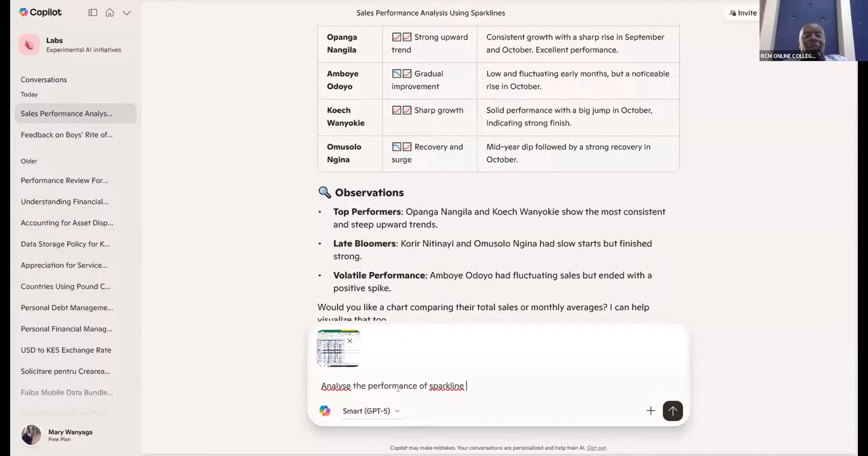
pyautogui.write('given')
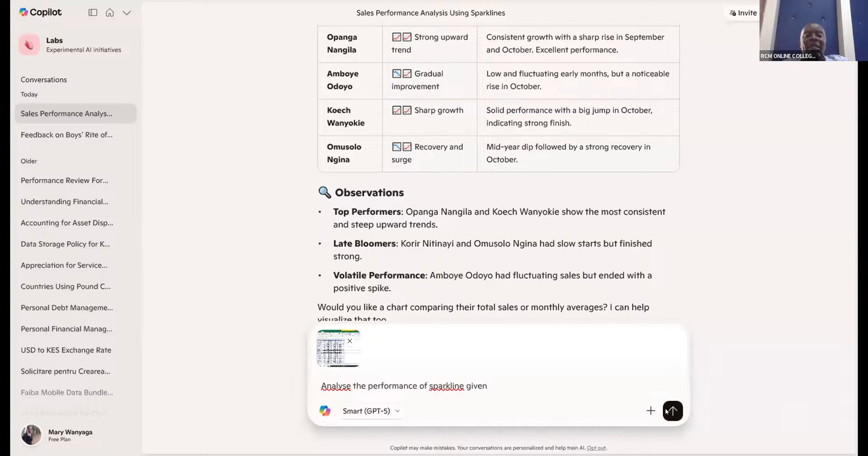
pyautogui.click(665, 410)
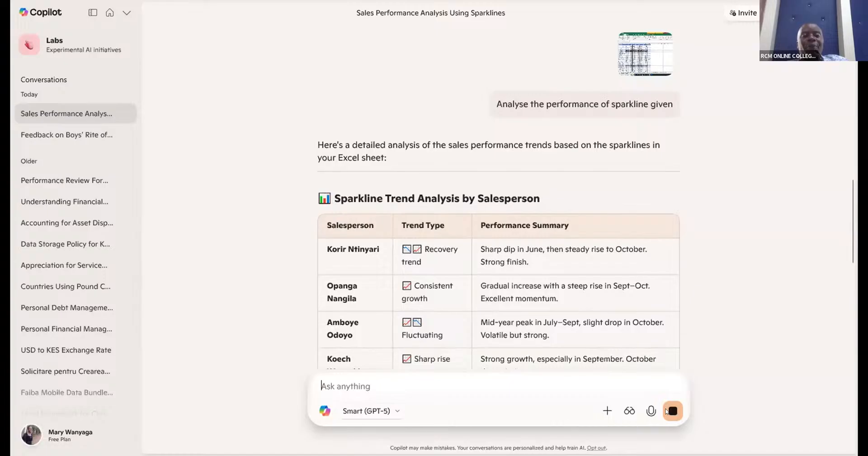
# Read through Copilot's sparkline trend analysis table and its key highlights.
pyautogui.scroll(-8, 665, 411)
pyautogui.scroll(8, 666, 410)
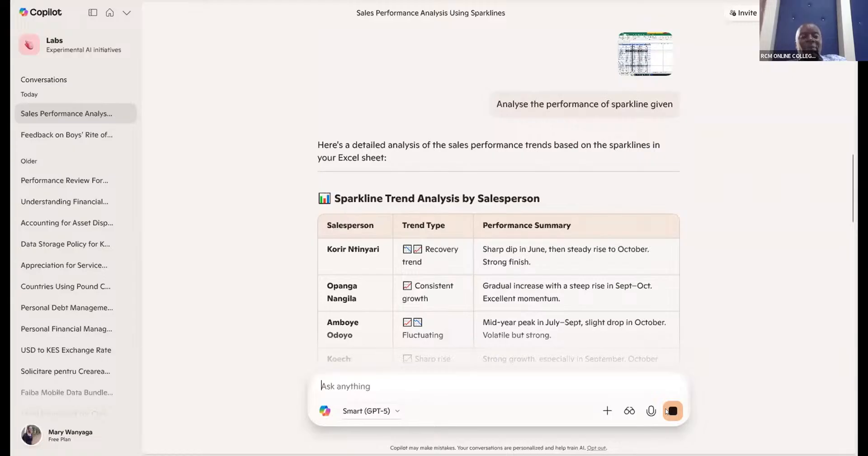
pyautogui.scroll(-7, 666, 411)
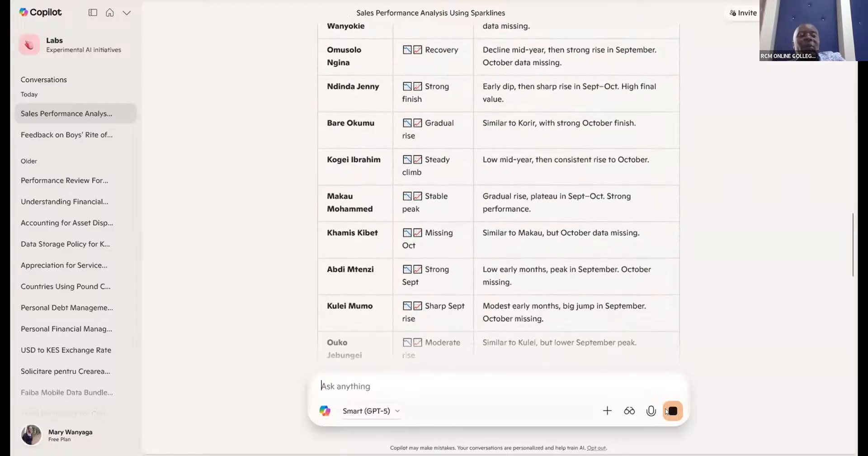
pyautogui.scroll(8, 666, 411)
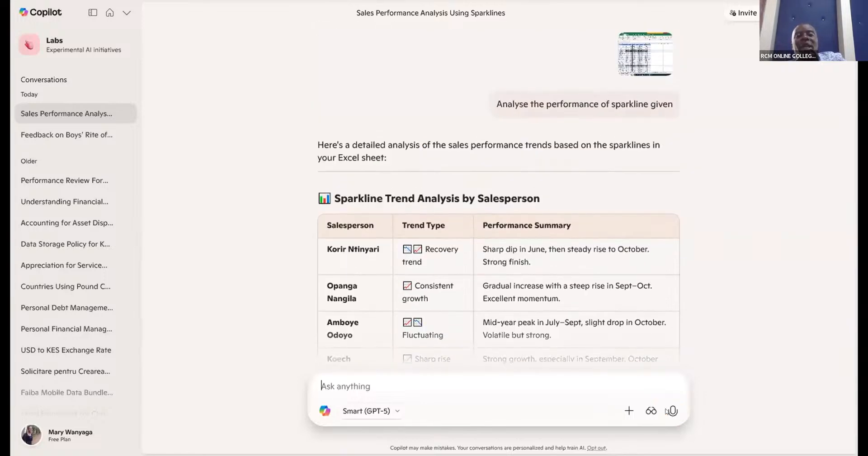
pyautogui.scroll(-5, 665, 410)
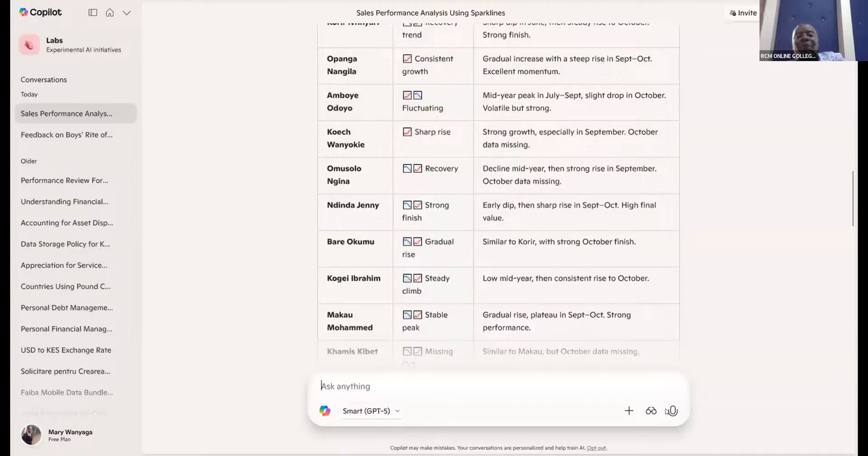
pyautogui.scroll(-3, 666, 410)
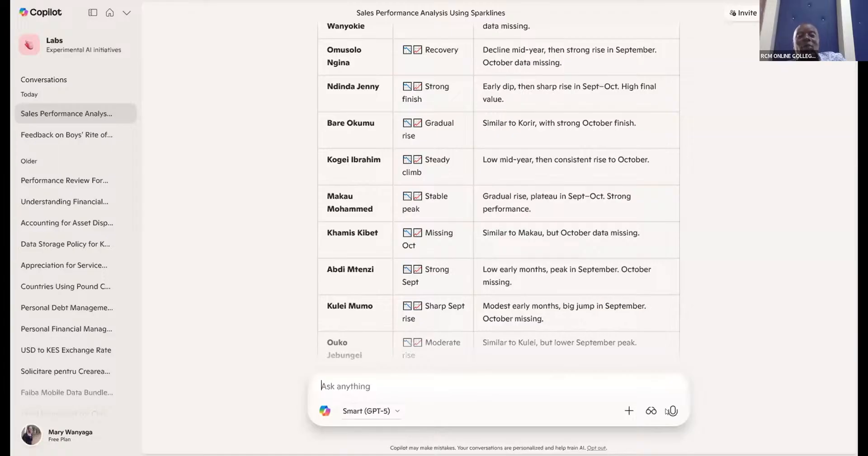
pyautogui.scroll(-8, 665, 411)
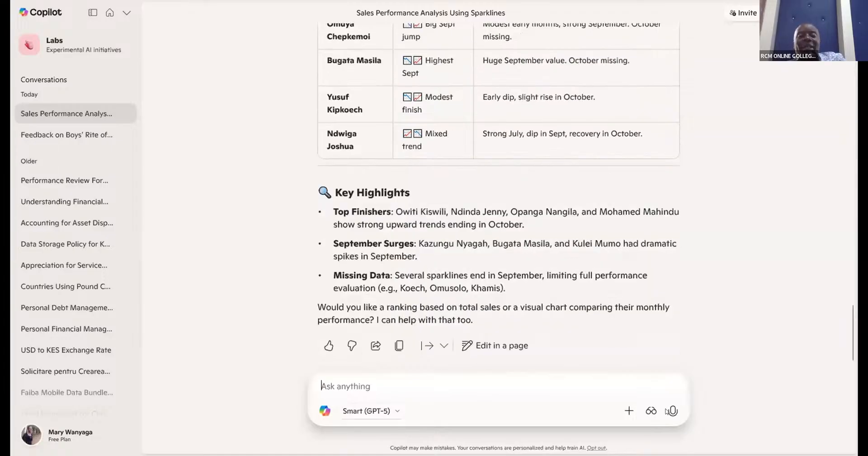
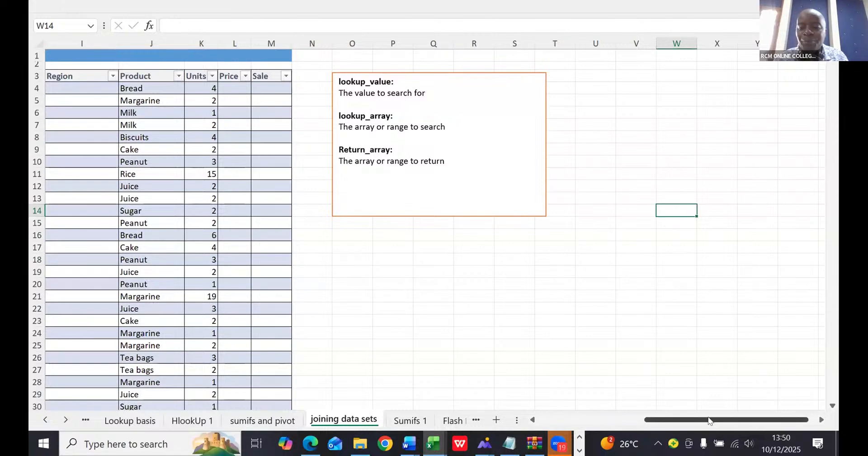
# Start a VLOOKUP formula in the Order Form's first Region cell, I4, with that row's SalesRep as the lookup value.
pyautogui.moveTo(712, 424); pyautogui.dragTo(527, 429)
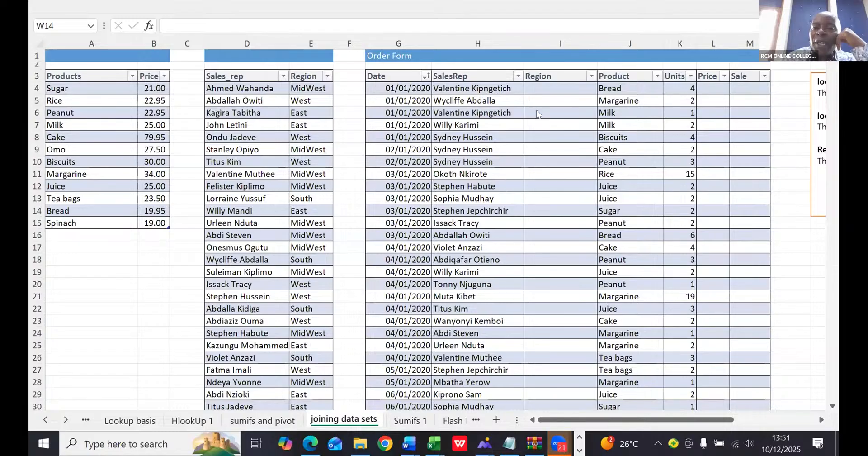
pyautogui.click(526, 89)
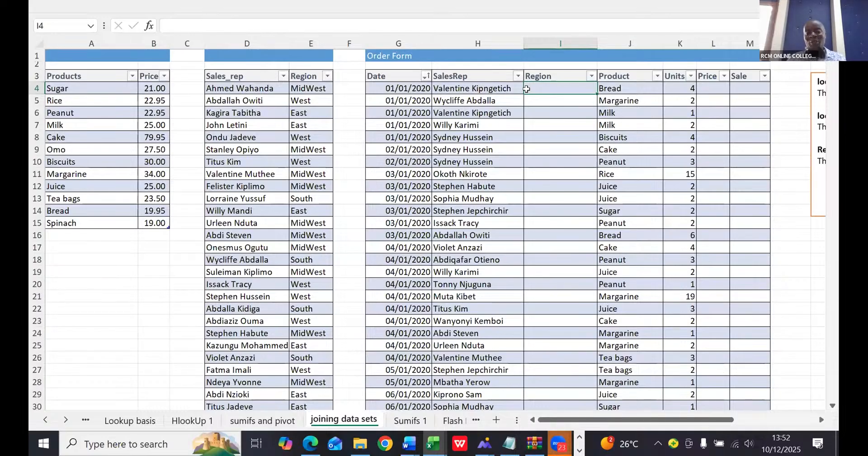
pyautogui.write('=')
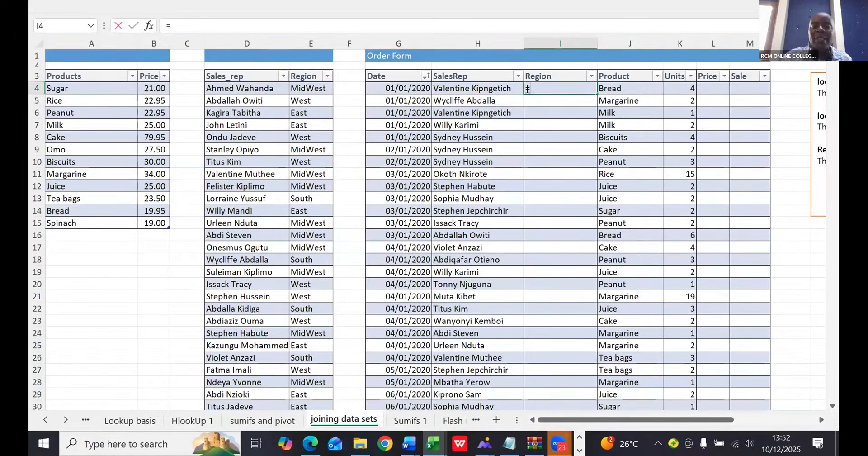
pyautogui.write('vlo')
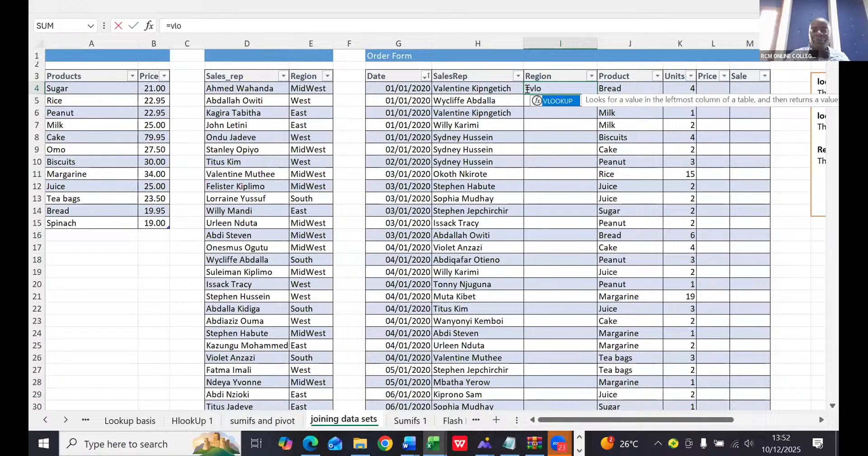
pyautogui.press('Tab')
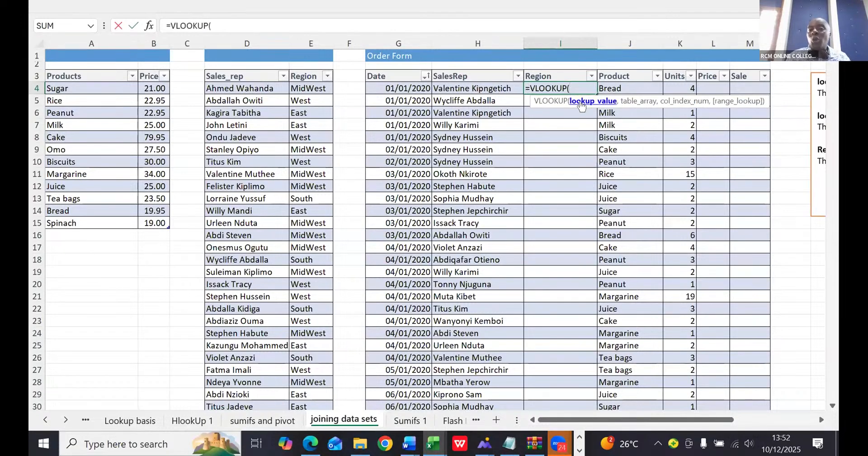
pyautogui.click(466, 87)
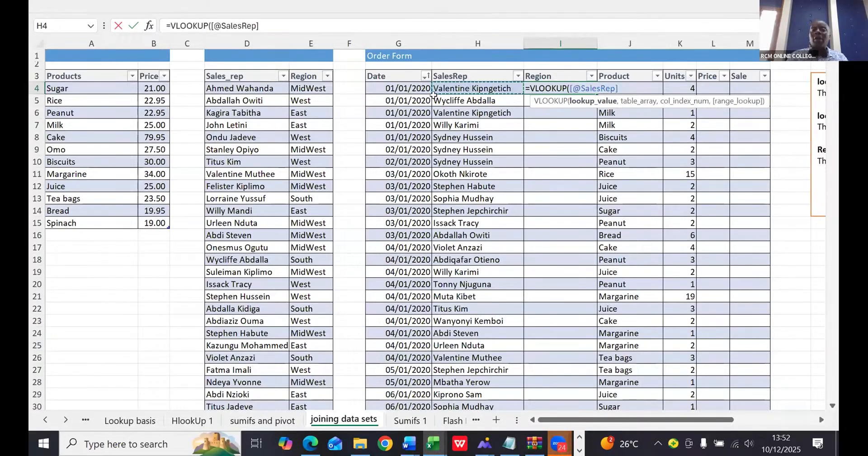
pyautogui.write(',')
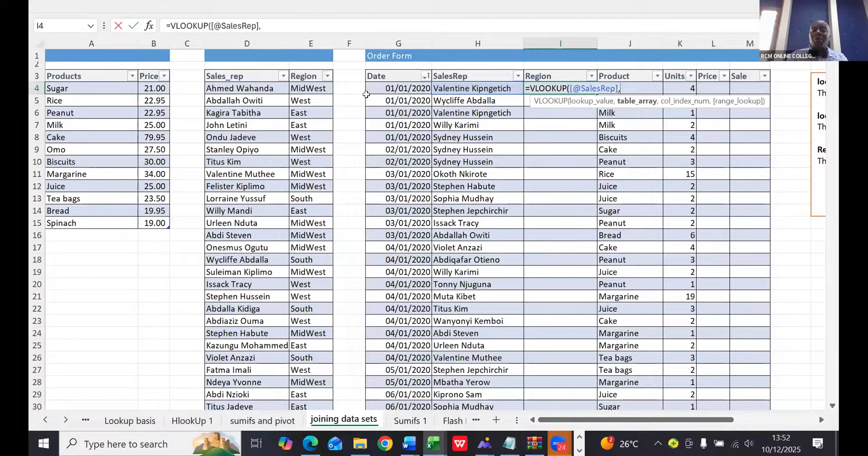
# Set the VLOOKUP's table array to the whole Sales_rep and Region table including headers, Region[#All].
pyautogui.click(224, 72)
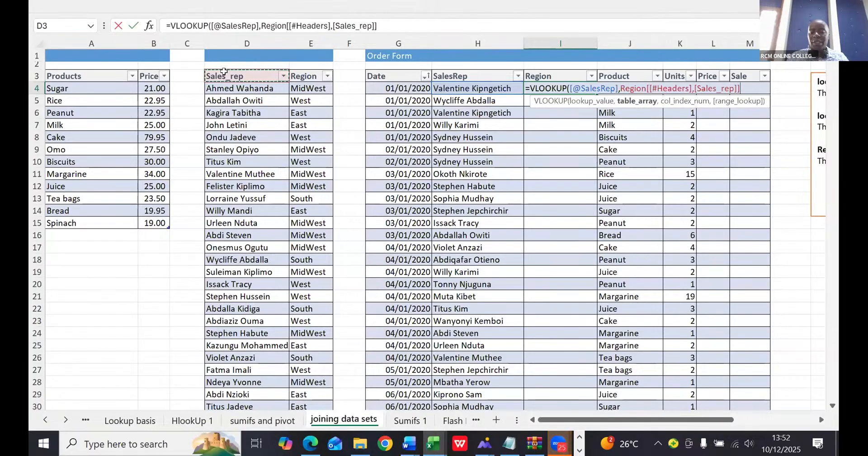
pyautogui.hotkey('shift', 'Right')
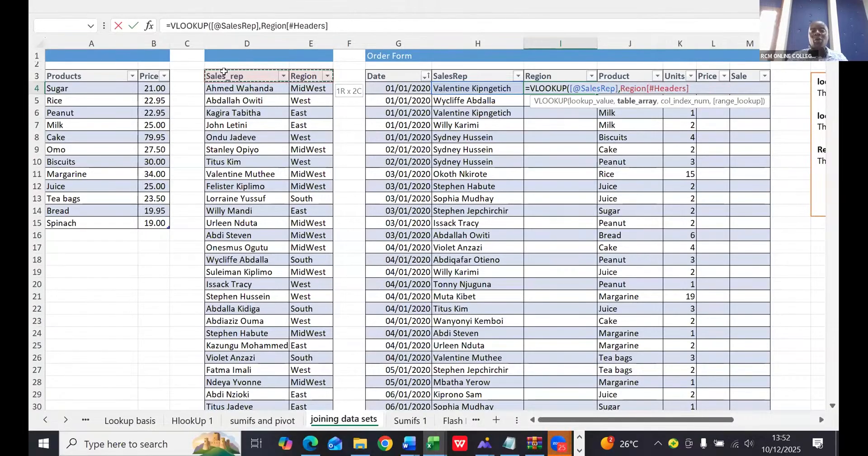
pyautogui.hotkey('ctrl', 'shift', 'Down')
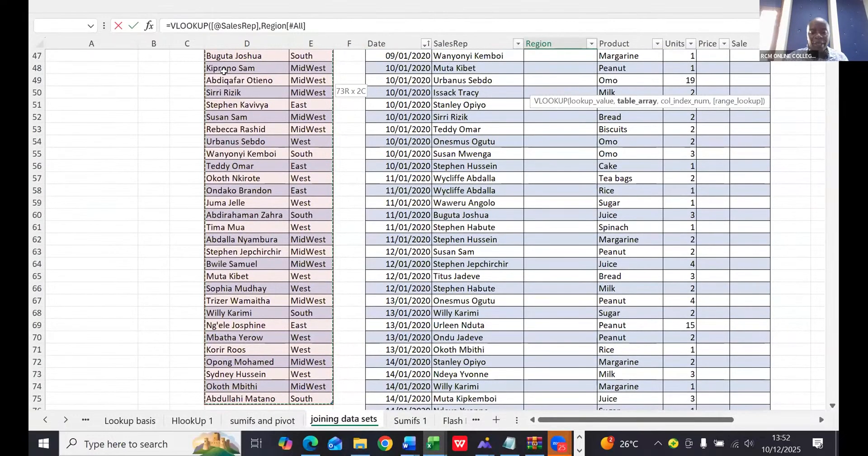
pyautogui.write(',')
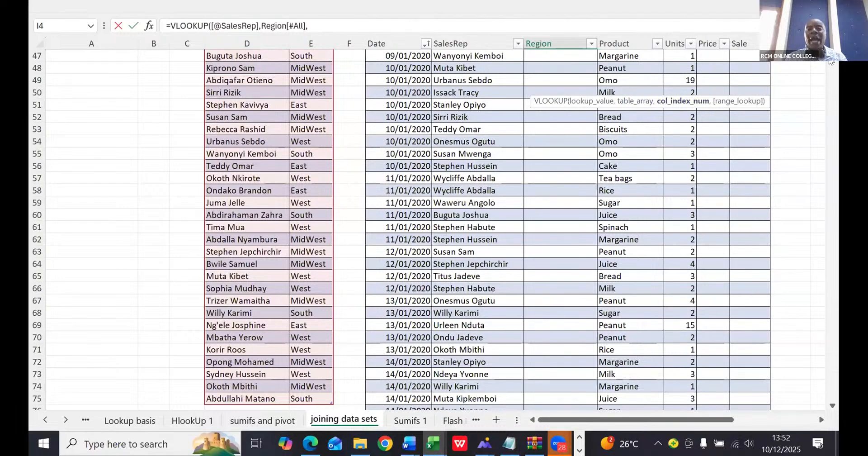
# Finish the Region VLOOKUP with column index 2 and FALSE for an exact match, and enter it for the column.
pyautogui.scroll(-1, 830, 62)
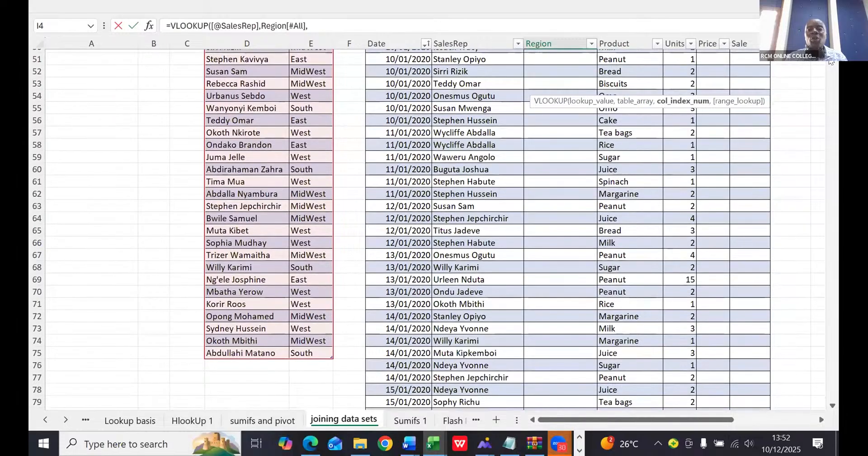
pyautogui.scroll(17, 830, 62)
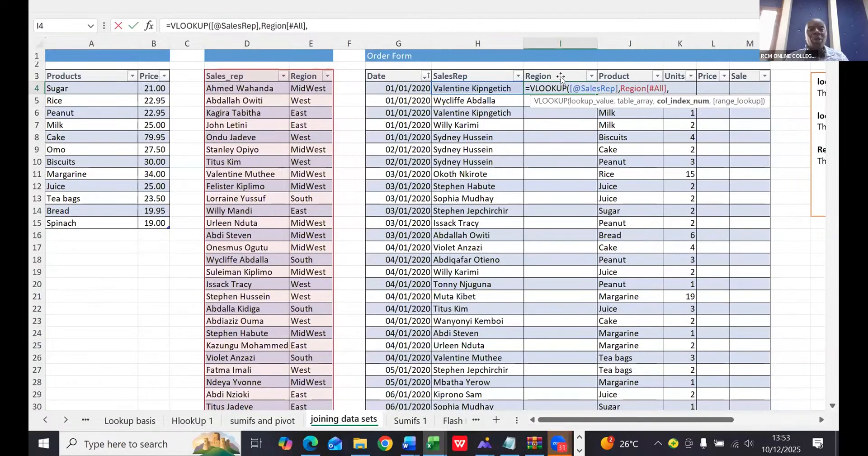
pyautogui.write('2')
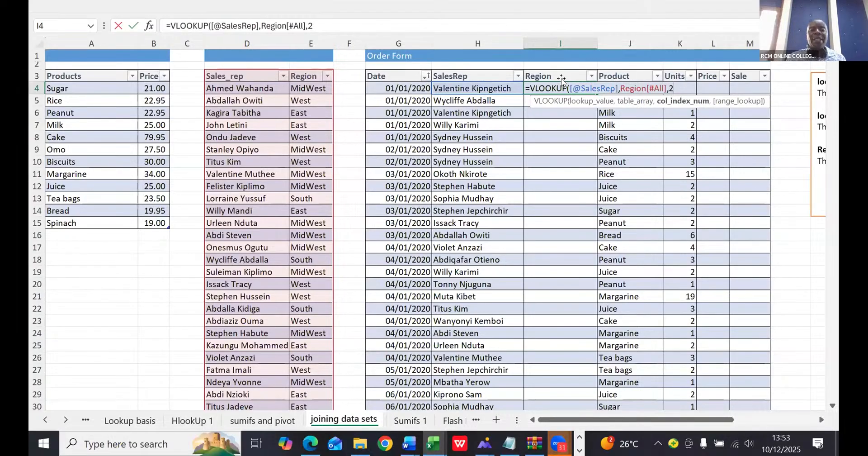
pyautogui.write(',')
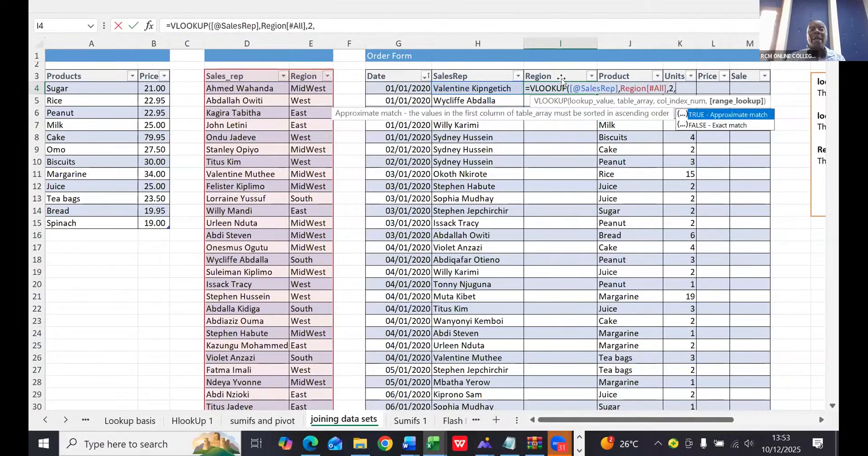
pyautogui.click(704, 125)
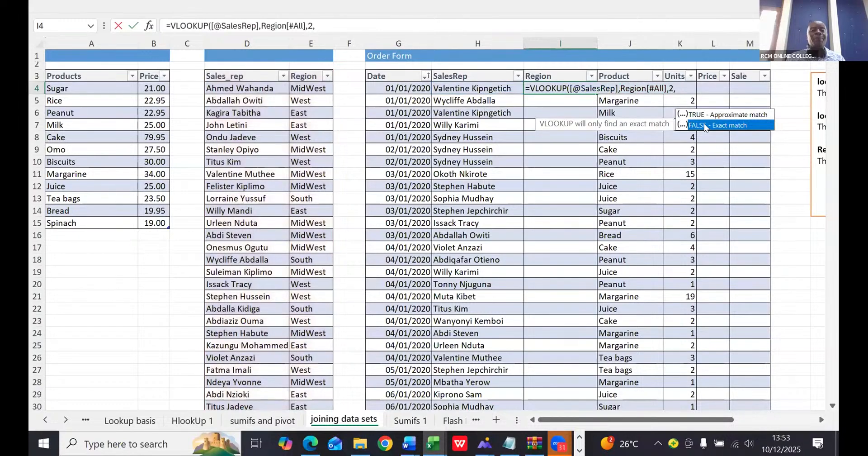
pyautogui.doubleClick(703, 124)
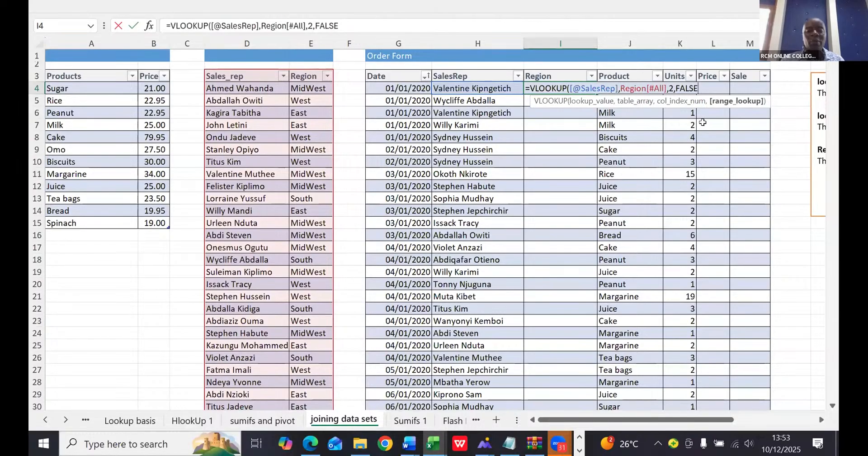
pyautogui.press('Return')
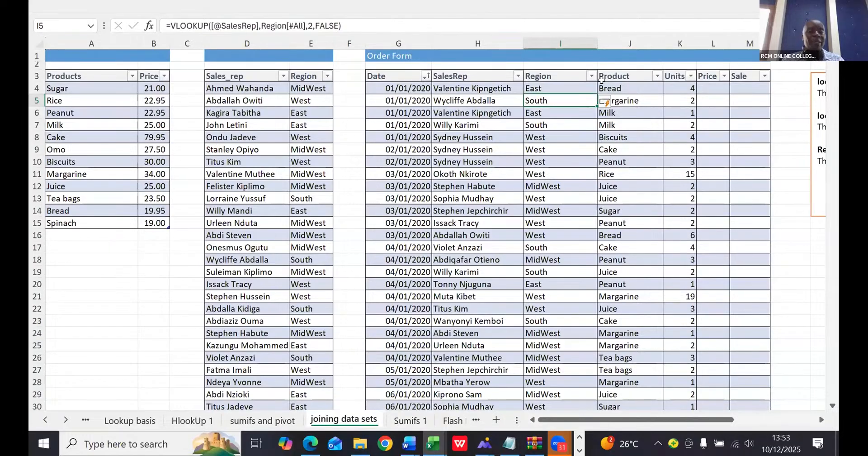
# Start a VLOOKUP formula in the Order Form's first Price cell, L4, with that row's Product as the lookup value.
pyautogui.click(704, 85)
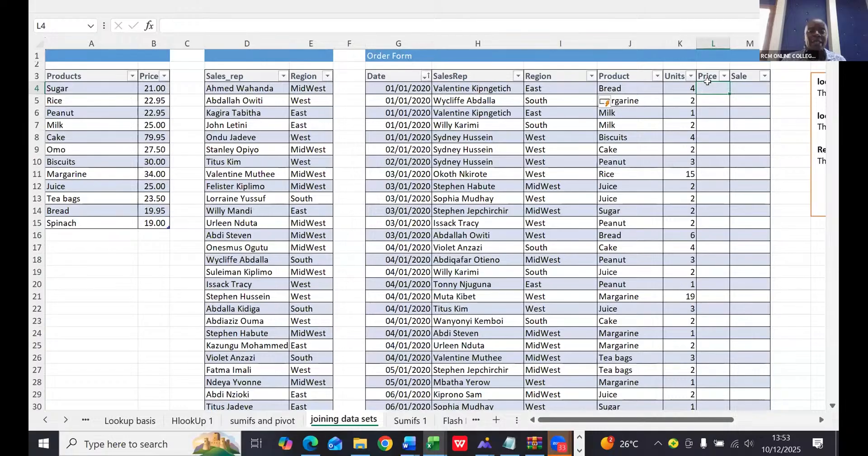
pyautogui.write('=')
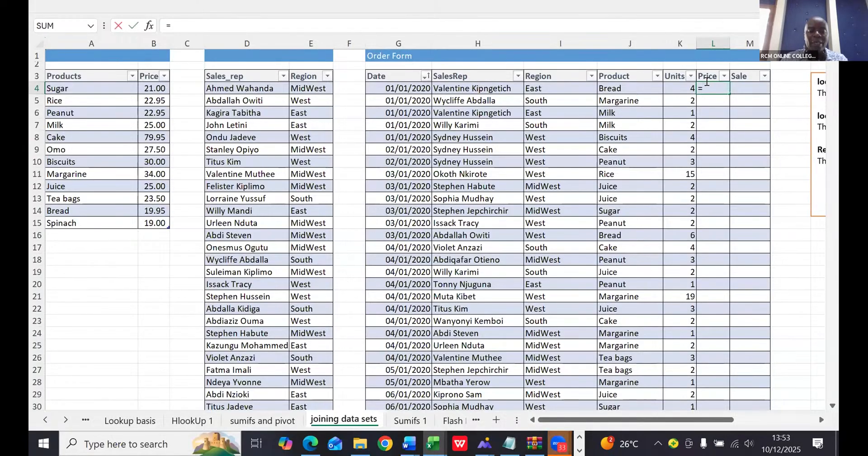
pyautogui.write('vlo')
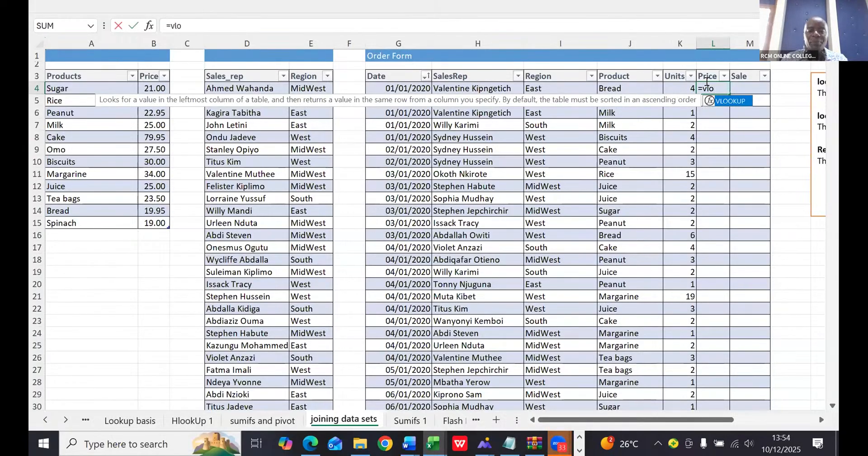
pyautogui.press('Tab')
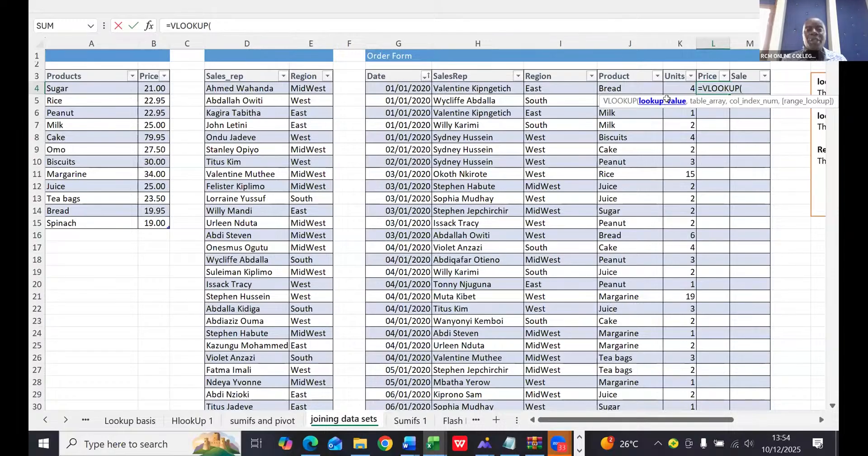
pyautogui.click(602, 86)
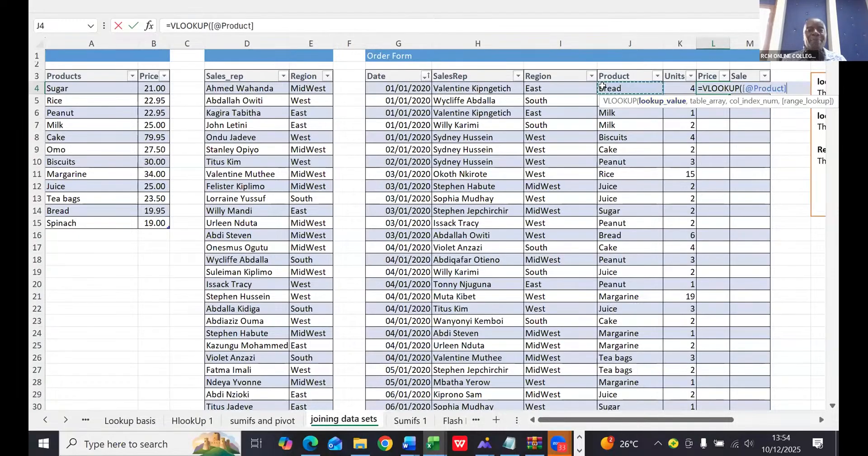
pyautogui.write(',')
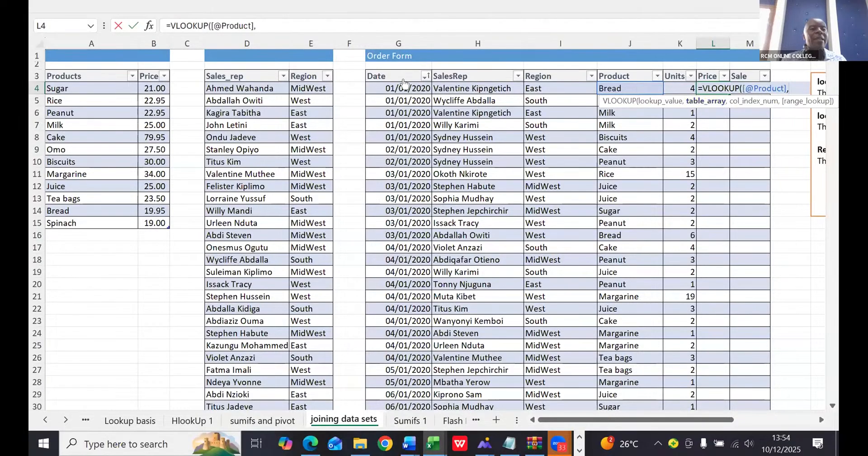
# Set the Price lookup's table array to the whole Products and Price table including headers, Products[#All].
pyautogui.click(73, 75)
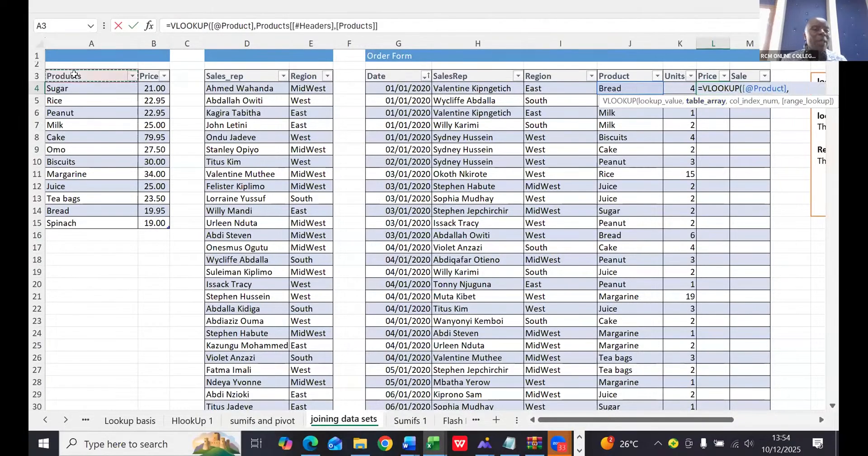
pyautogui.hotkey('ctrl', 'shift', 'Right')
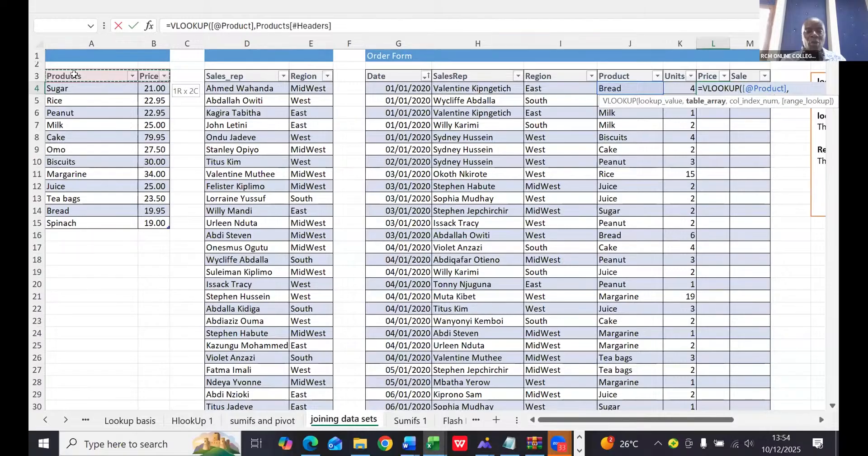
pyautogui.hotkey('ctrl', 'shift', 'Down')
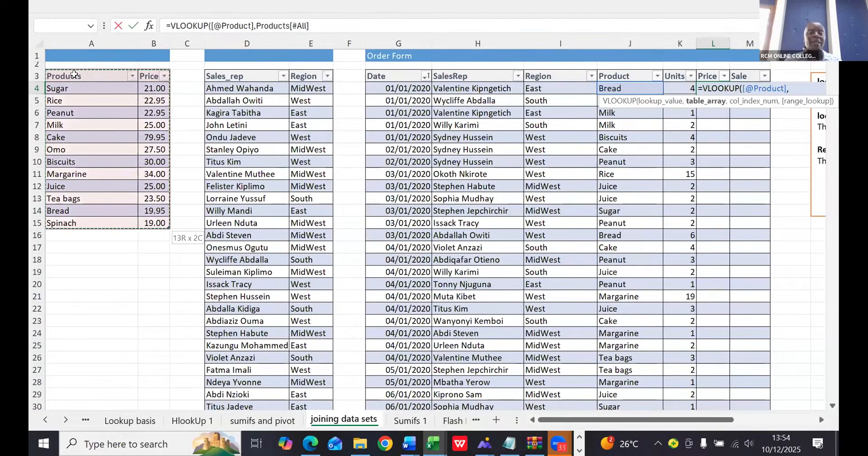
pyautogui.write(',')
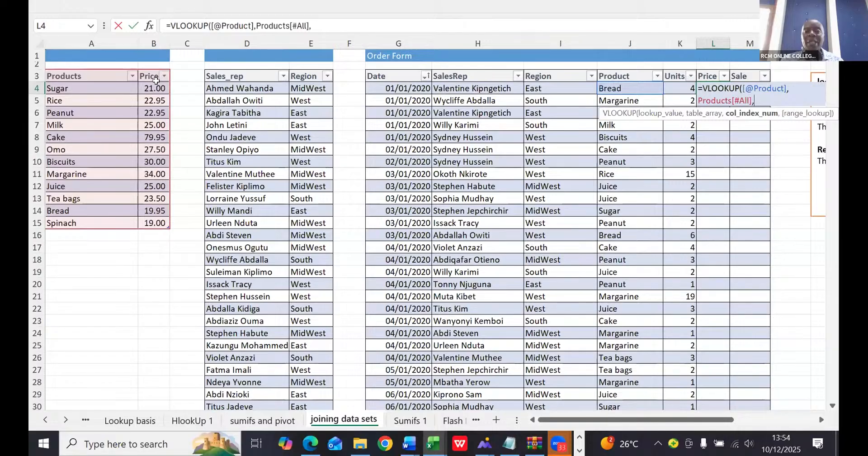
# Complete the Price VLOOKUP with column index 2 and 0 for an exact match, and enter it for the column.
pyautogui.write('2')
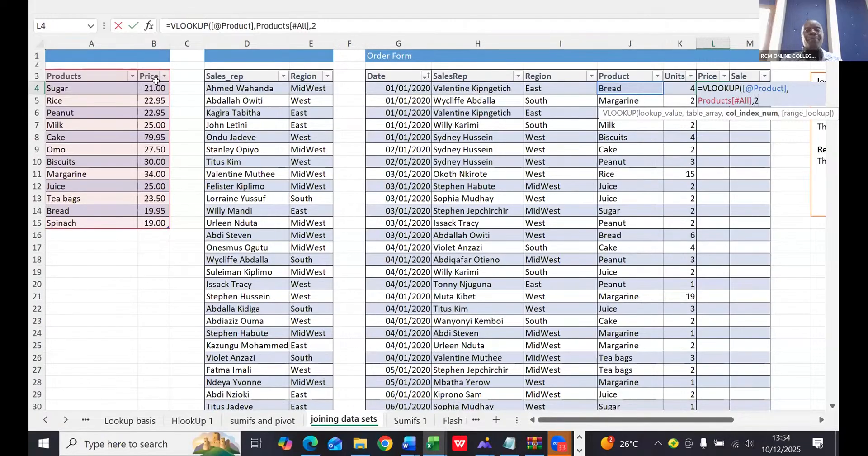
pyautogui.write(',')
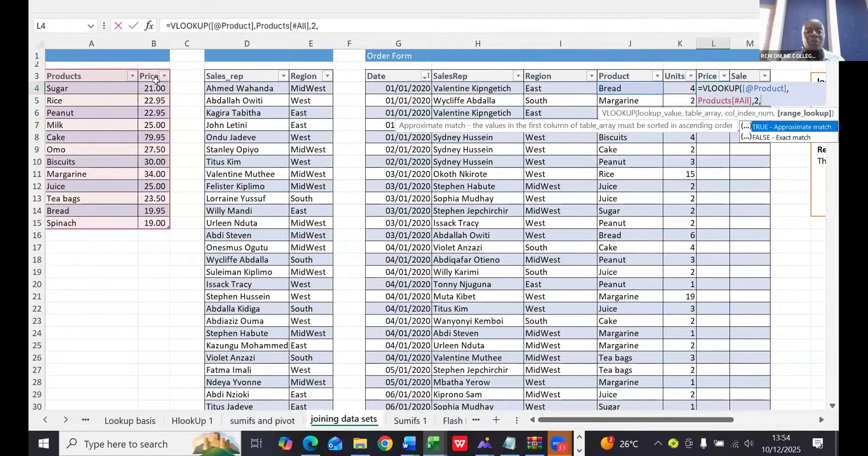
pyautogui.write('0')
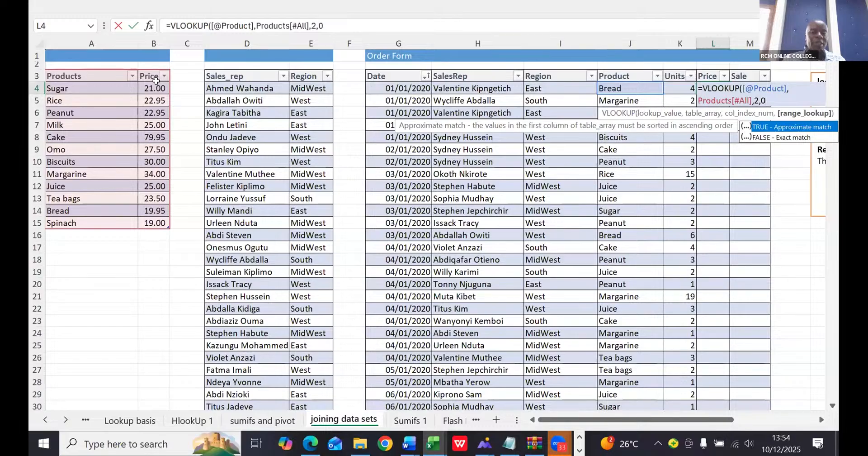
pyautogui.write(')')
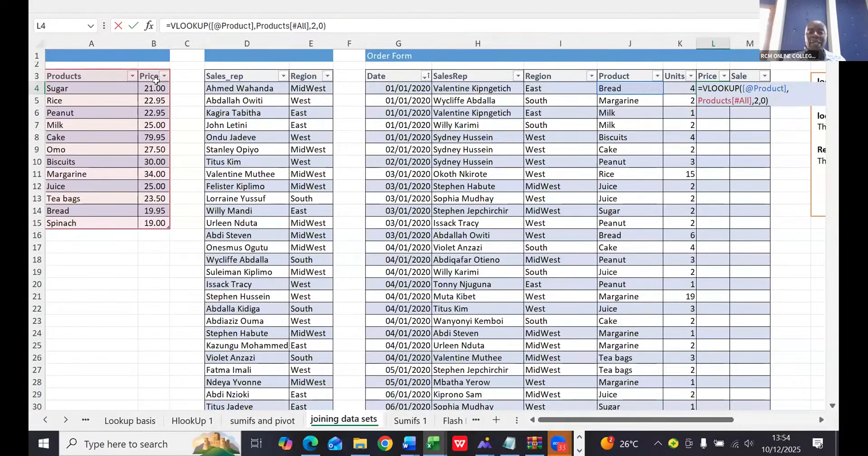
pyautogui.press('Return')
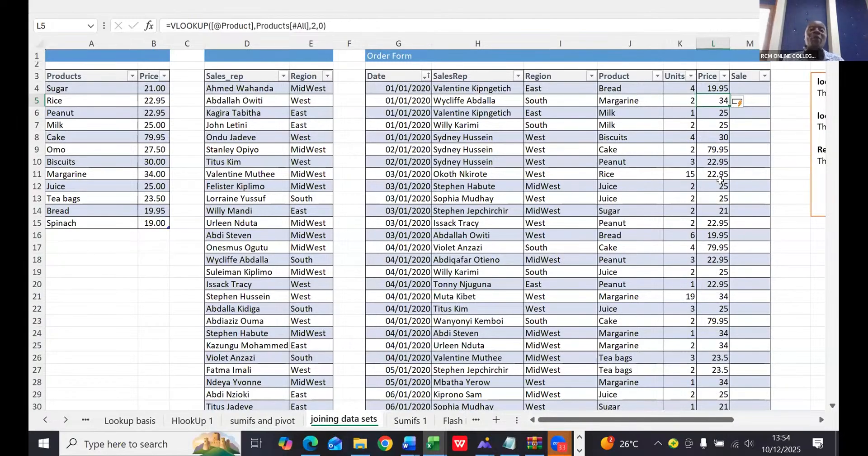
pyautogui.click(743, 88)
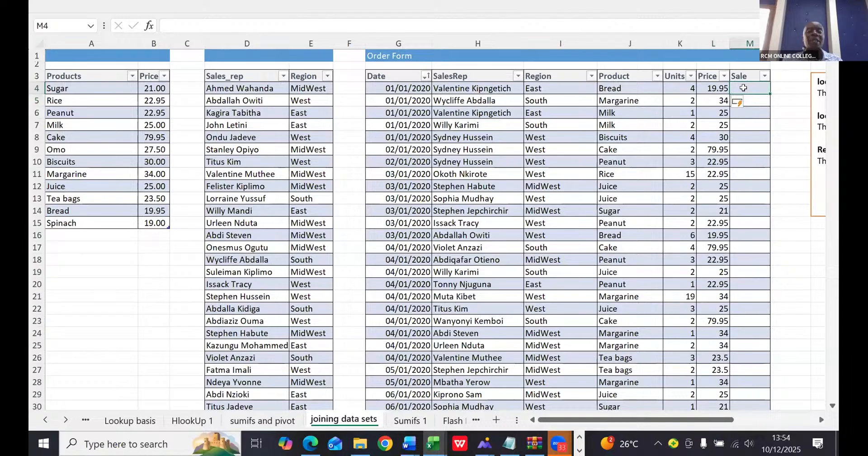
pyautogui.write('=')
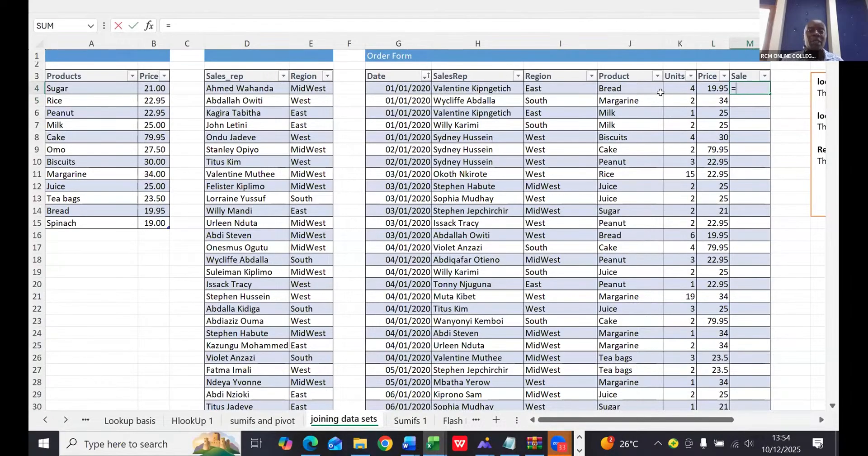
pyautogui.click(680, 87)
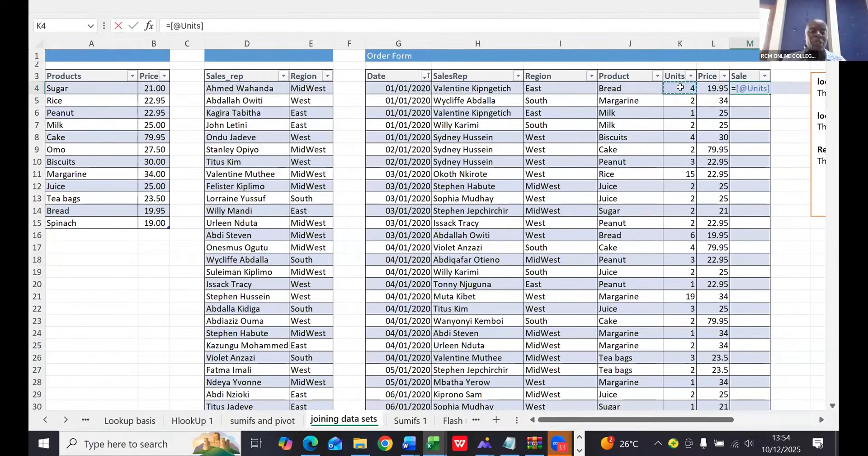
pyautogui.write('*')
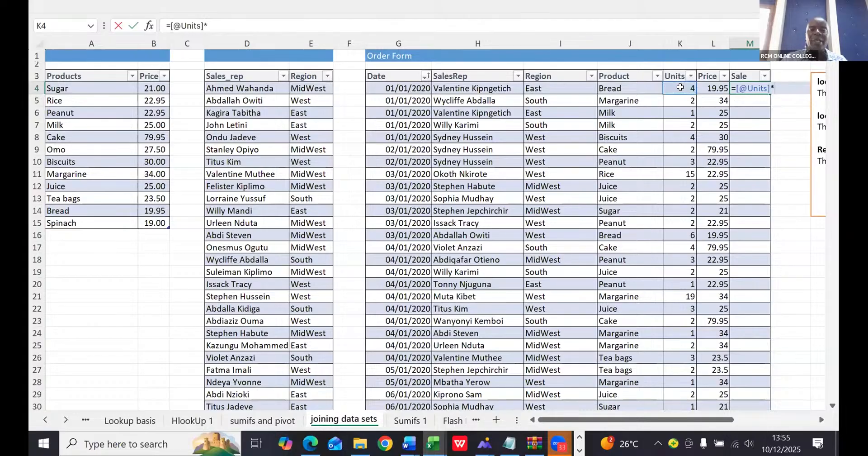
pyautogui.click(708, 87)
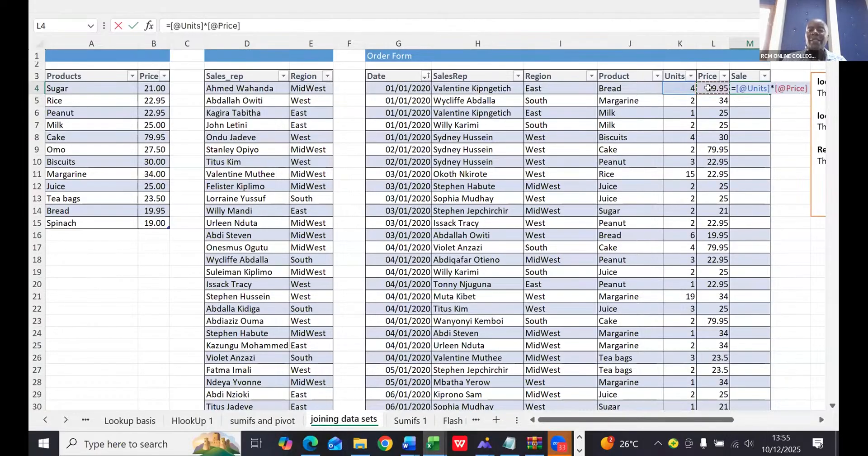
pyautogui.press('Return')
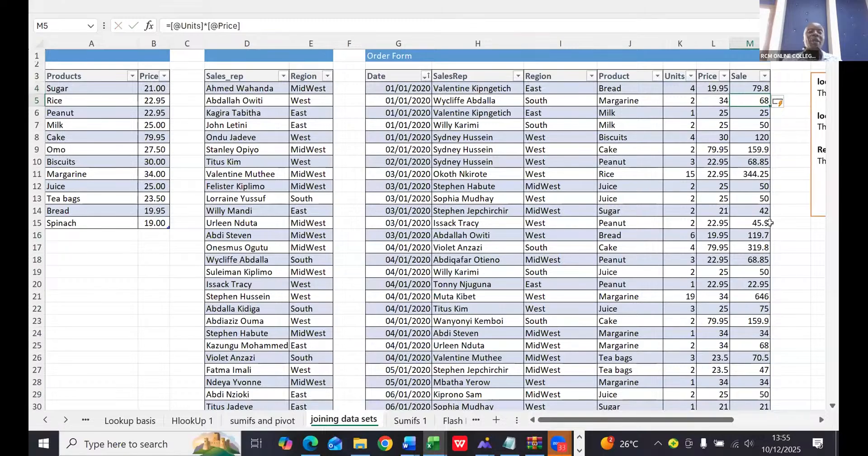